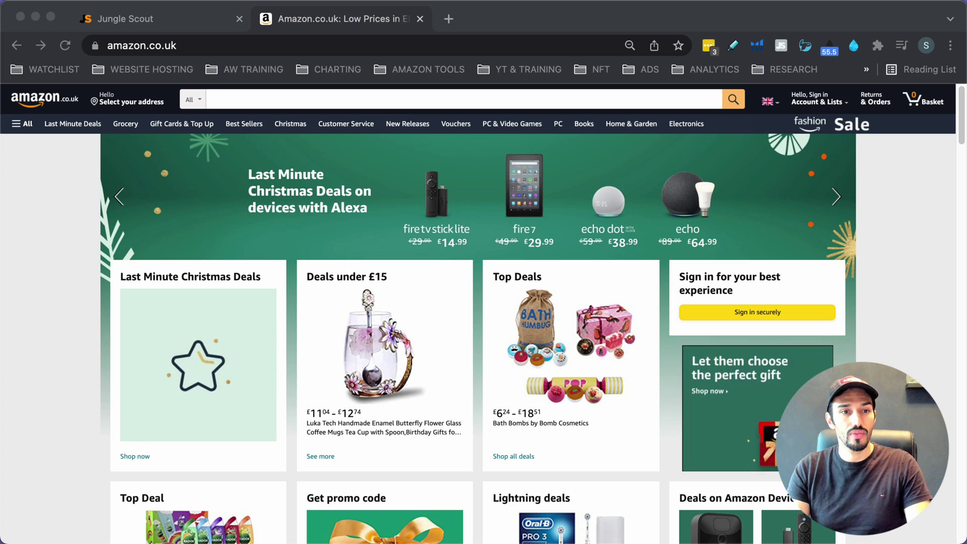
- Switch Jungle Scout's Product Database to the United Kingdom marketplace and tick Home & Kitchen
click(158, 24)
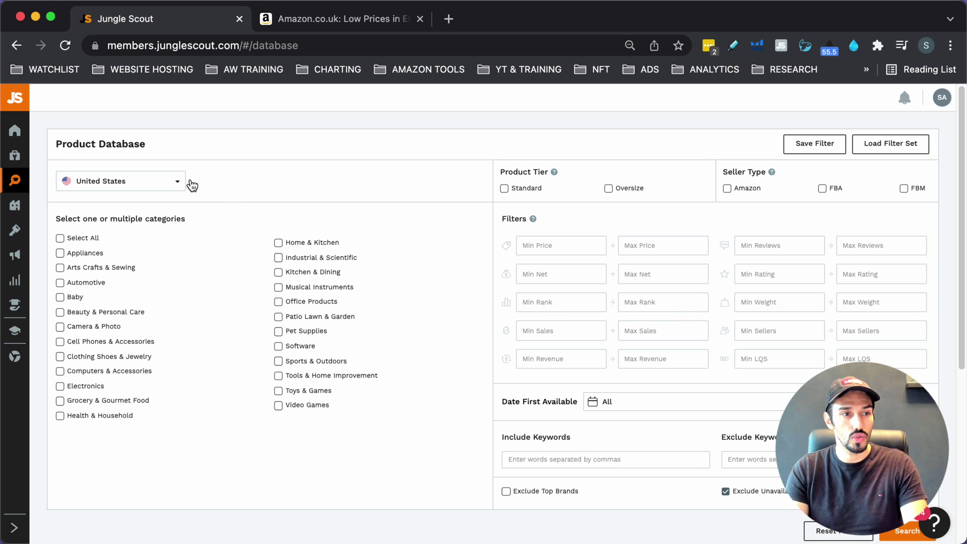
click(168, 190)
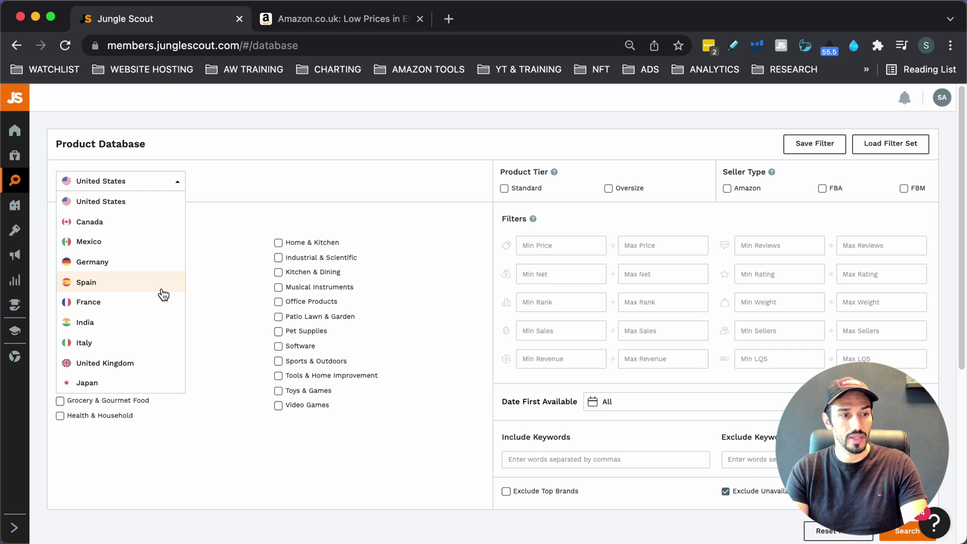
click(154, 362)
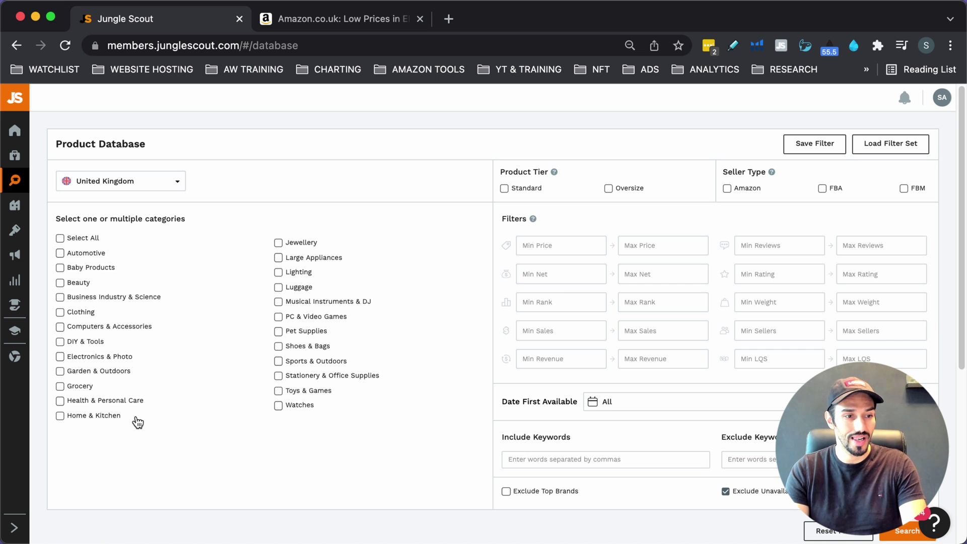
click(101, 417)
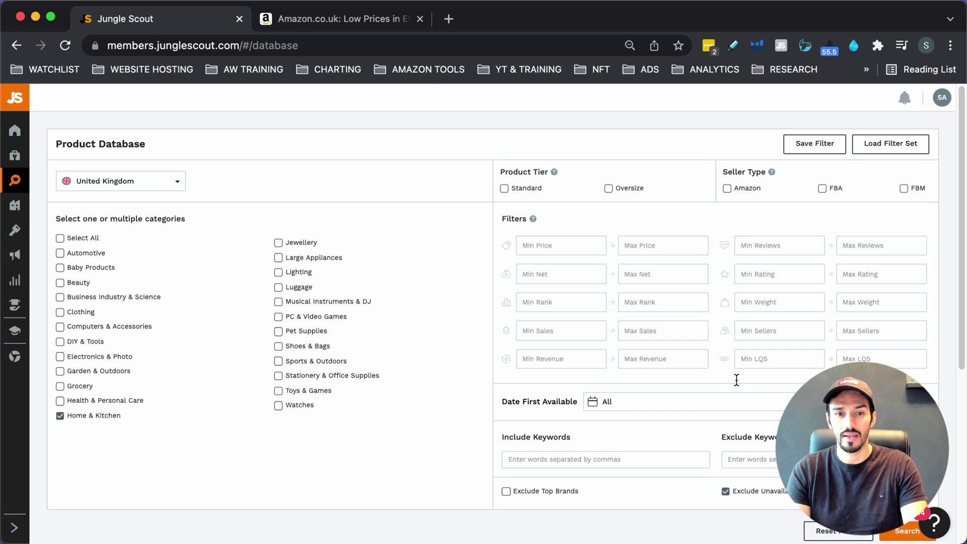
- Filter to FBA sellers with a minimum revenue of 1920 and a minimum price of 9
click(822, 192)
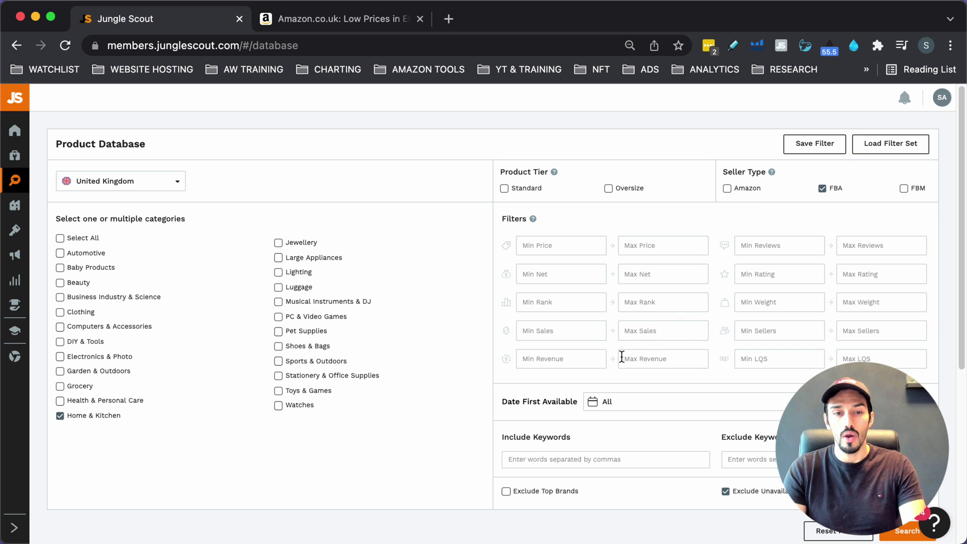
click(556, 361)
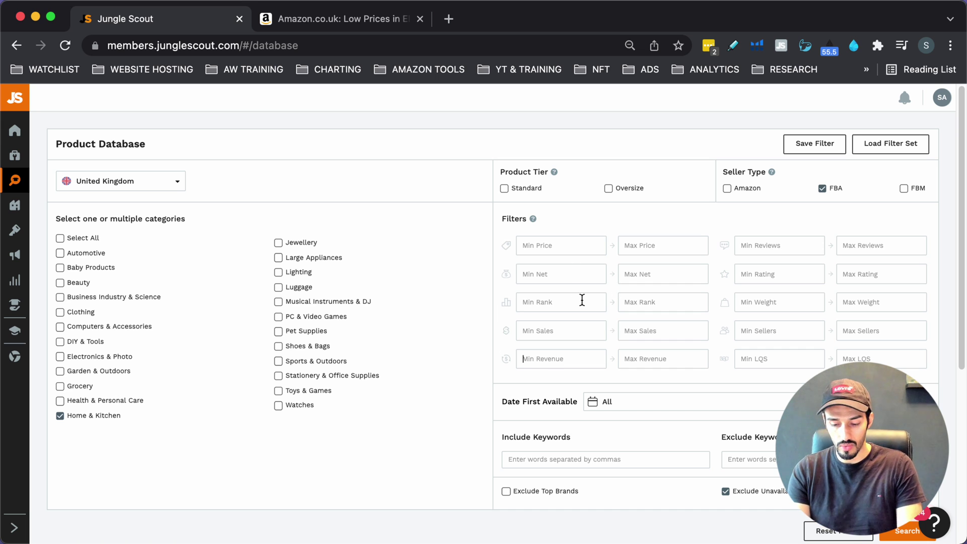
text(1920)
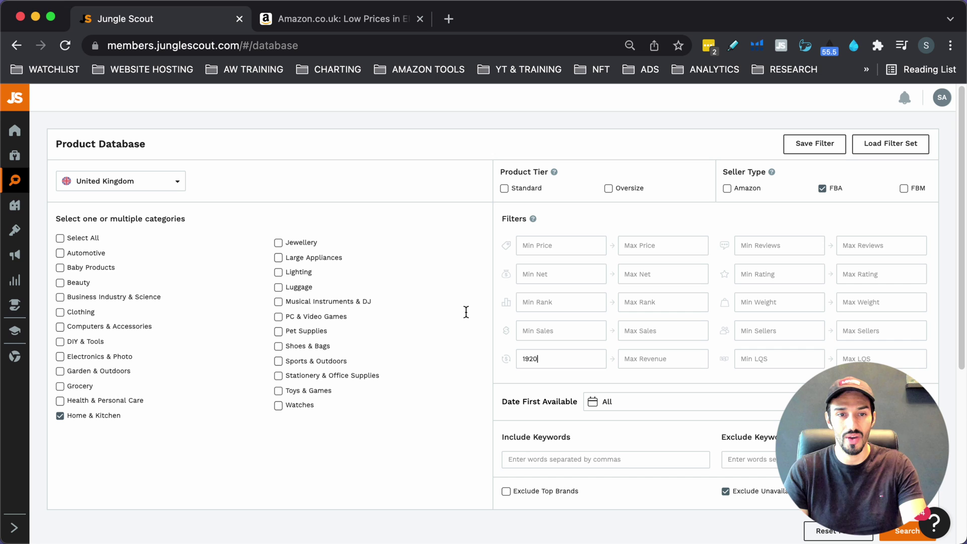
click(557, 249)
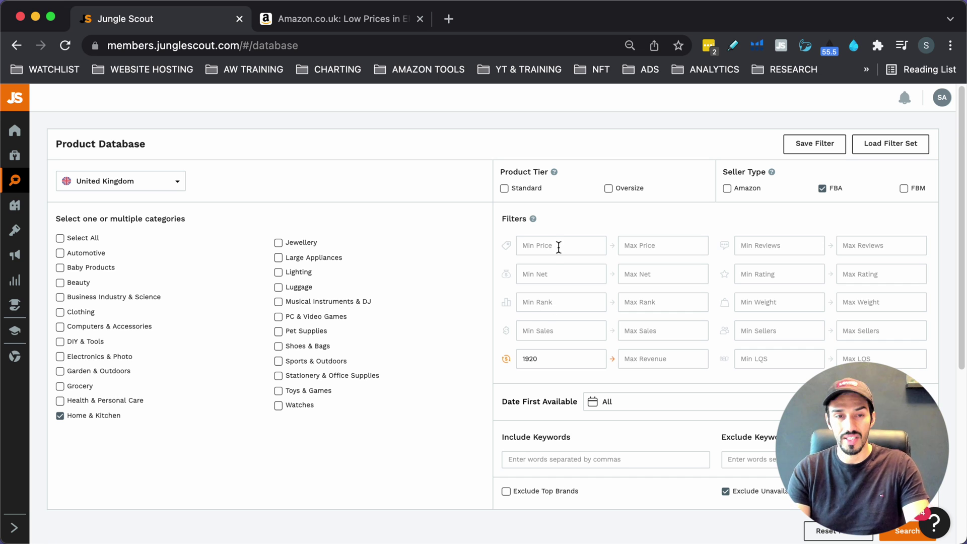
text(9)
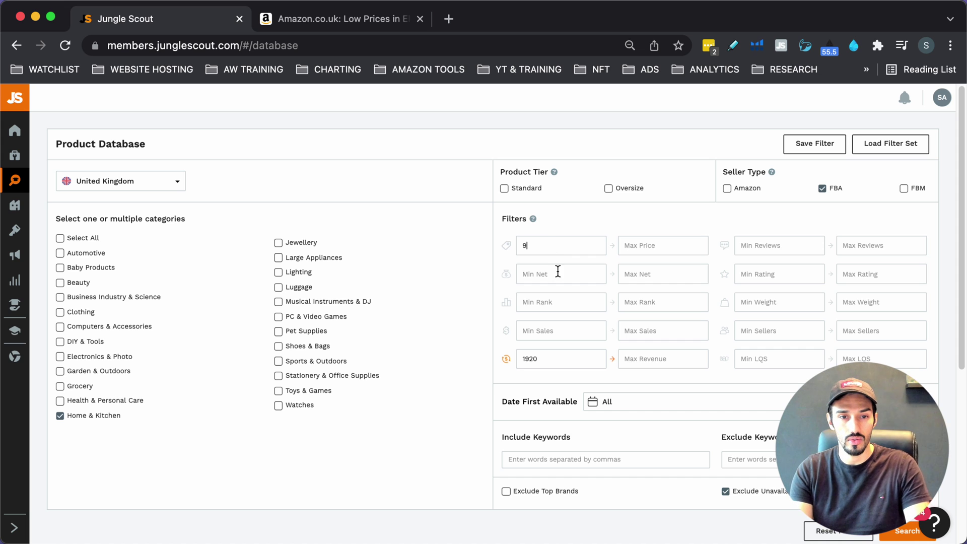
- Set maximum reviews to 14 and run the search, returning 1,624 products over 33 pages
scroll(604, 315, down, 2)
scroll(789, 217, up, 1)
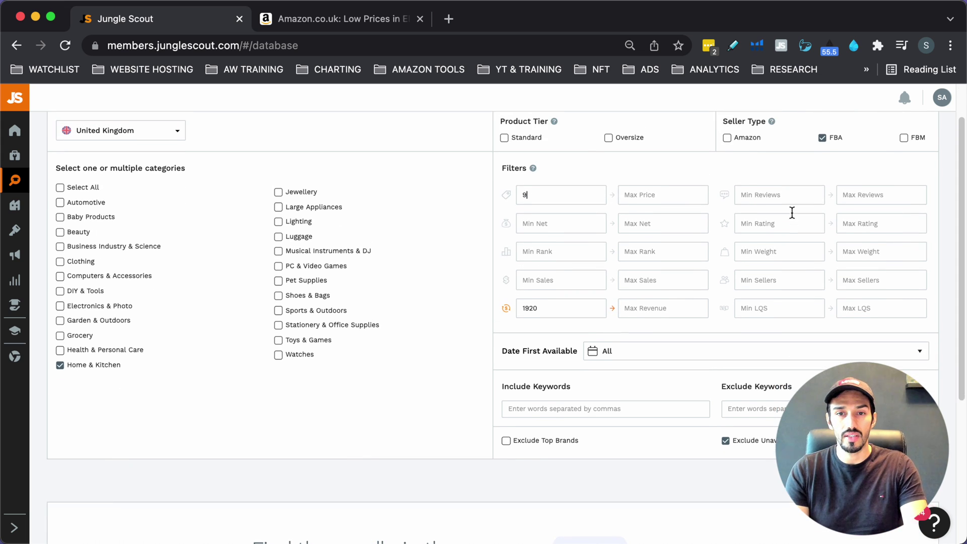
click(782, 201)
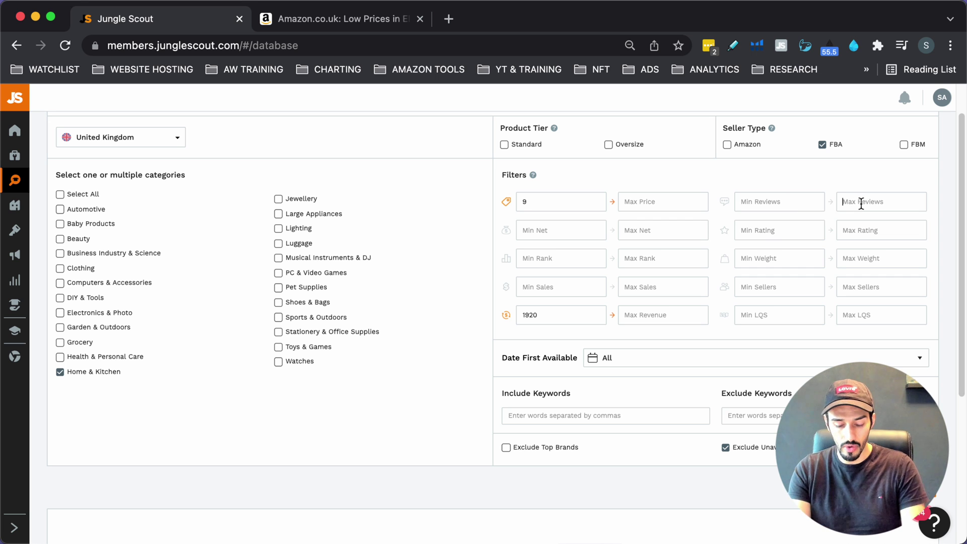
text(14)
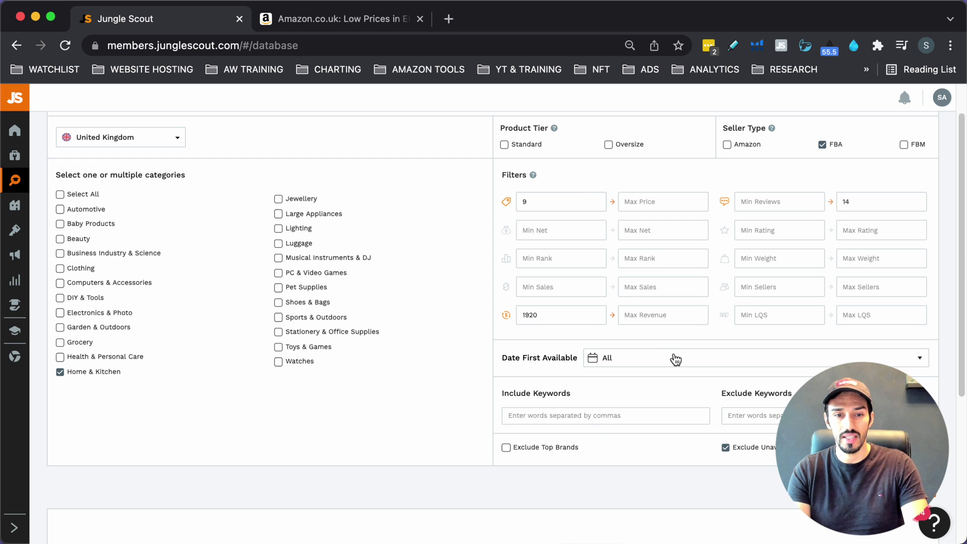
scroll(676, 358, down, 2)
scroll(680, 360, up, 3)
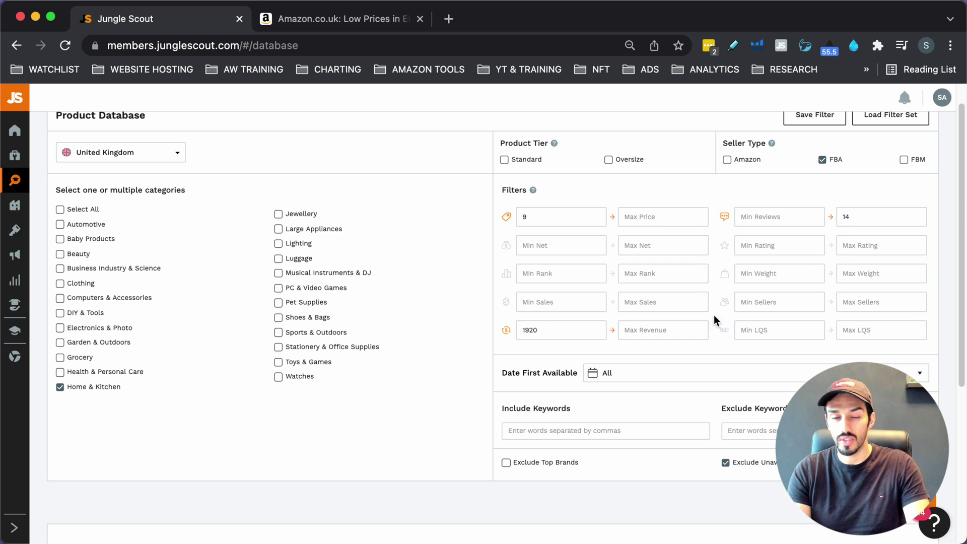
scroll(715, 315, down, 3)
click(924, 382)
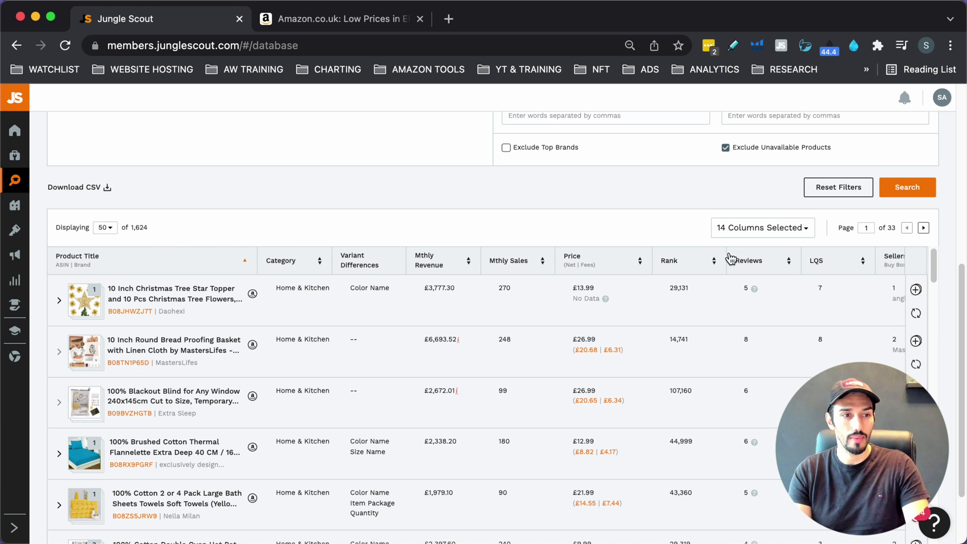
scroll(730, 272, down, 1)
scroll(732, 272, up, 1)
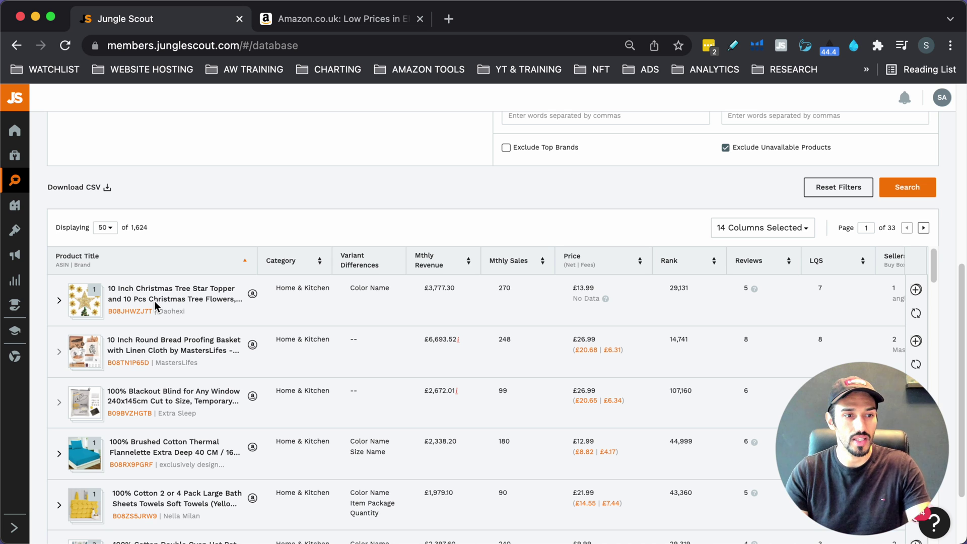
scroll(464, 287, down, 3)
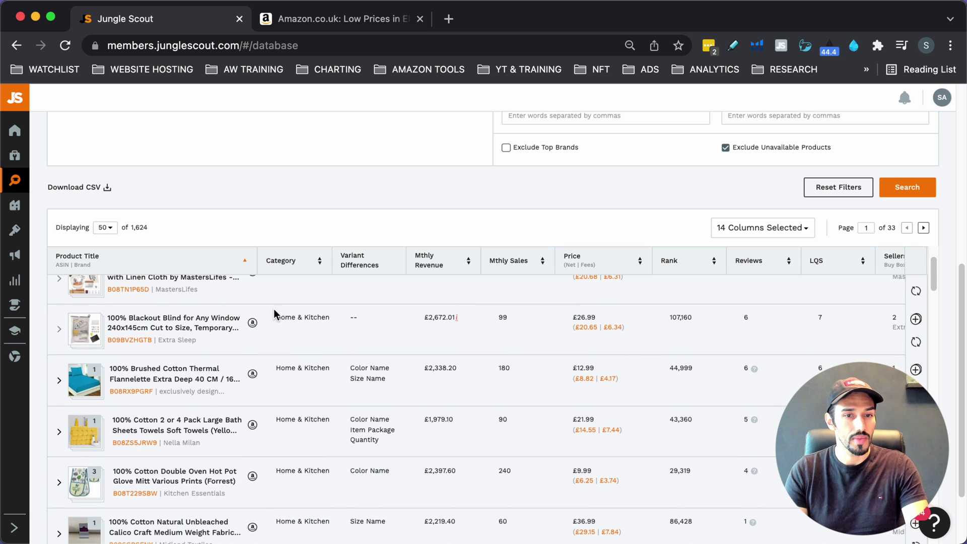
scroll(507, 344, up, 2)
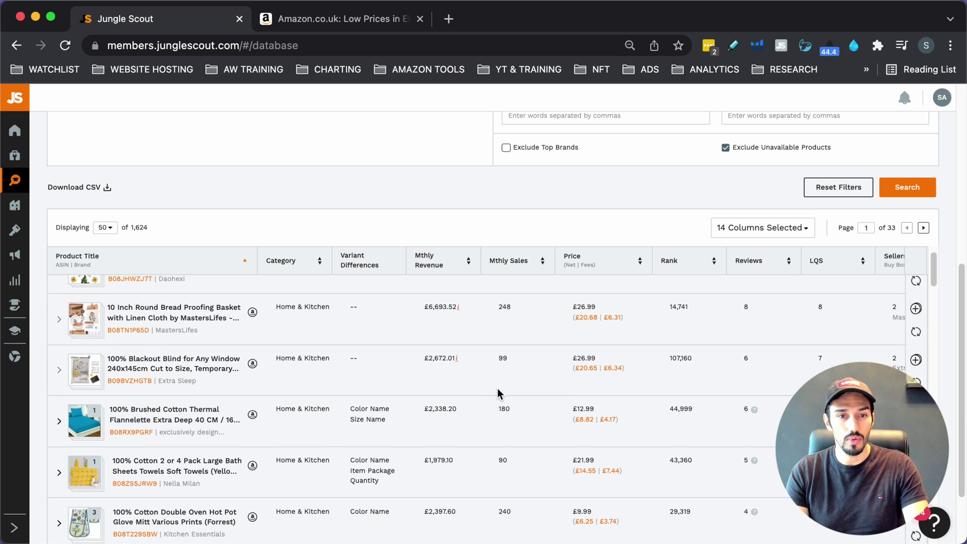
scroll(552, 365, up, 1)
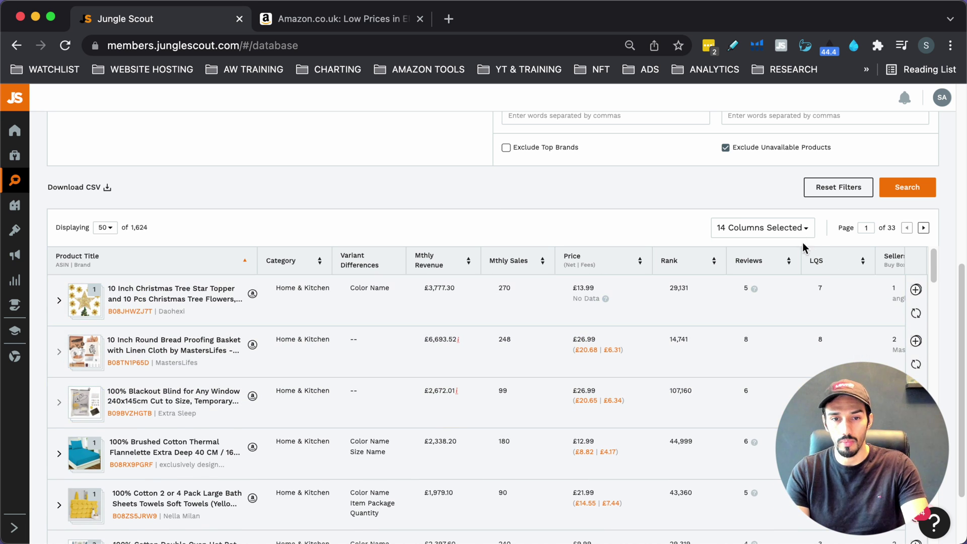
scroll(733, 391, down, 1)
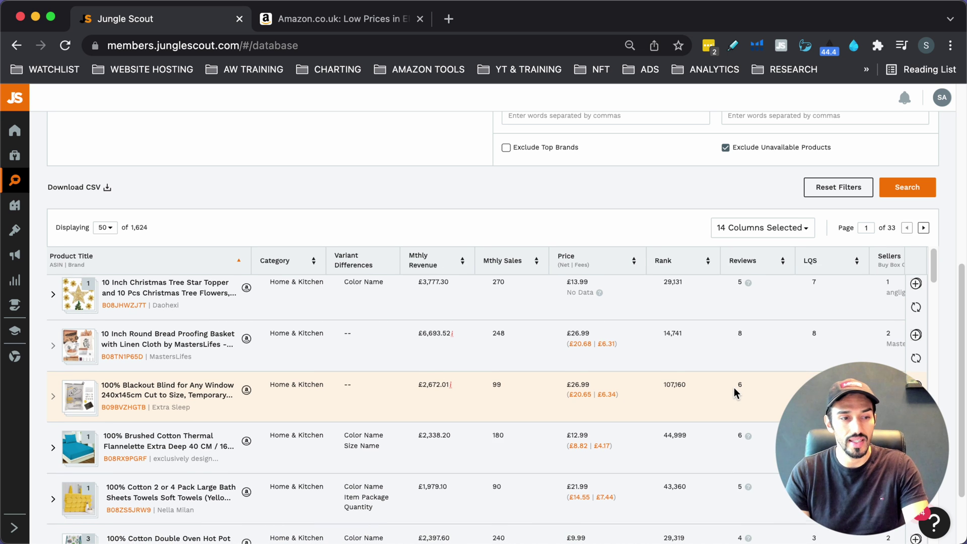
scroll(734, 388, right, 1)
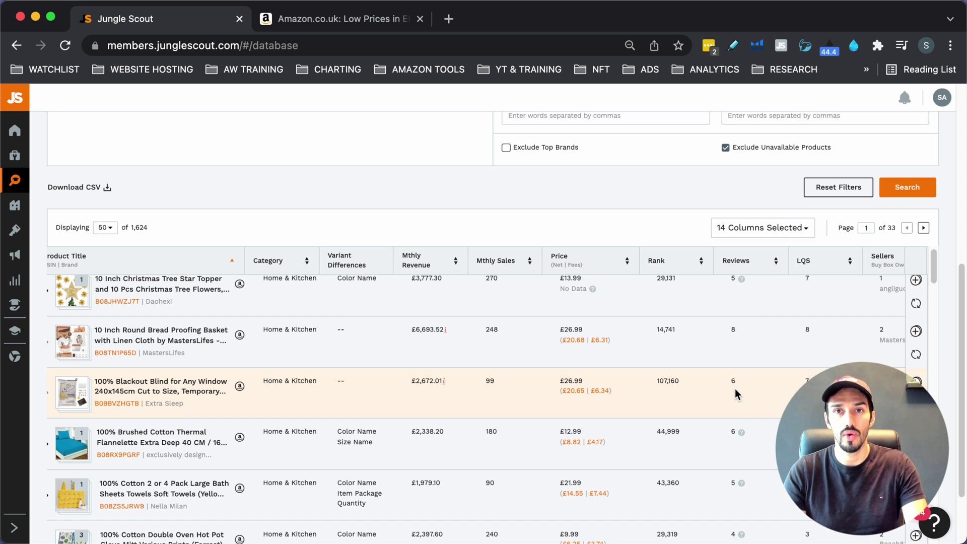
- Open the 100% Blackout Blind listing on Amazon and look over its page
click(240, 387)
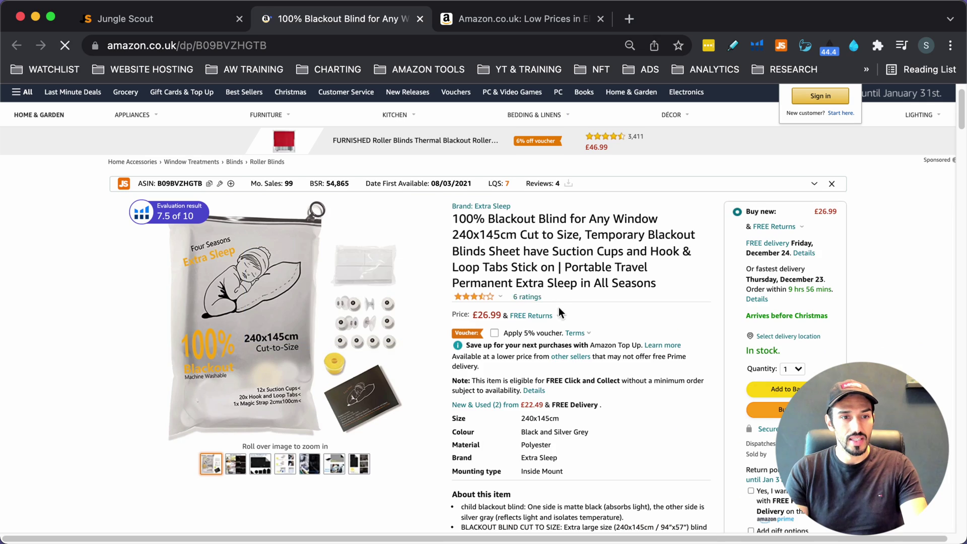
scroll(575, 300, down, 1)
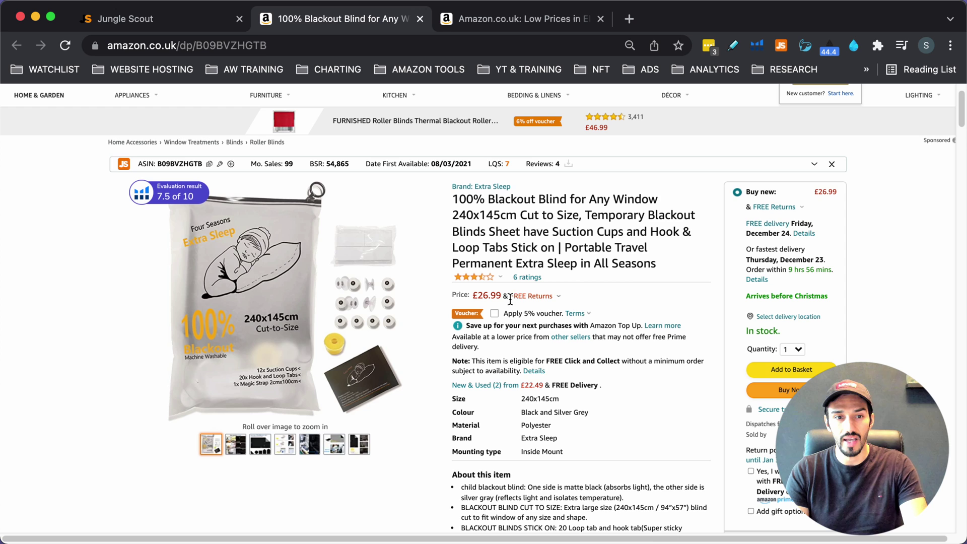
scroll(580, 306, up, 2)
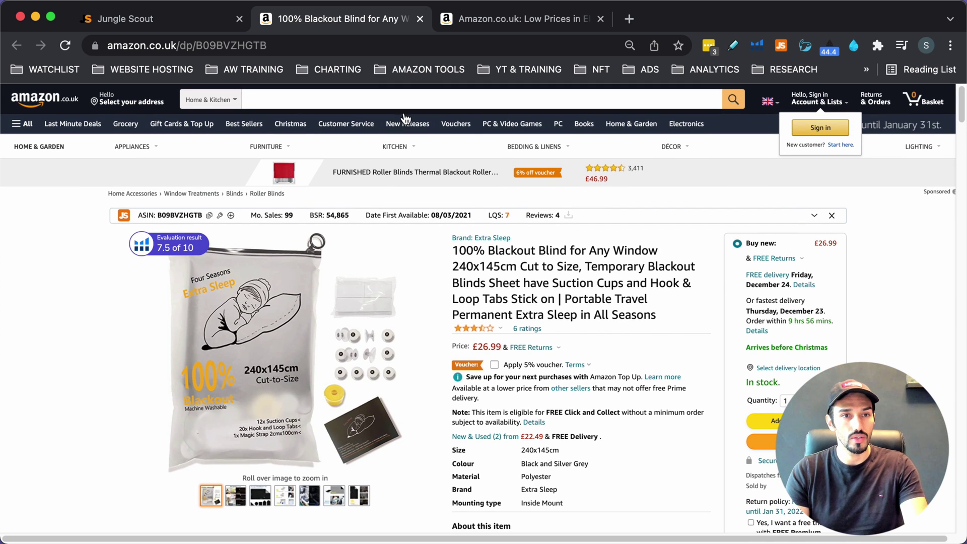
- Search Amazon.co.uk for 'blackout blind' and browse the 1,000+ Home & Kitchen results
click(415, 101)
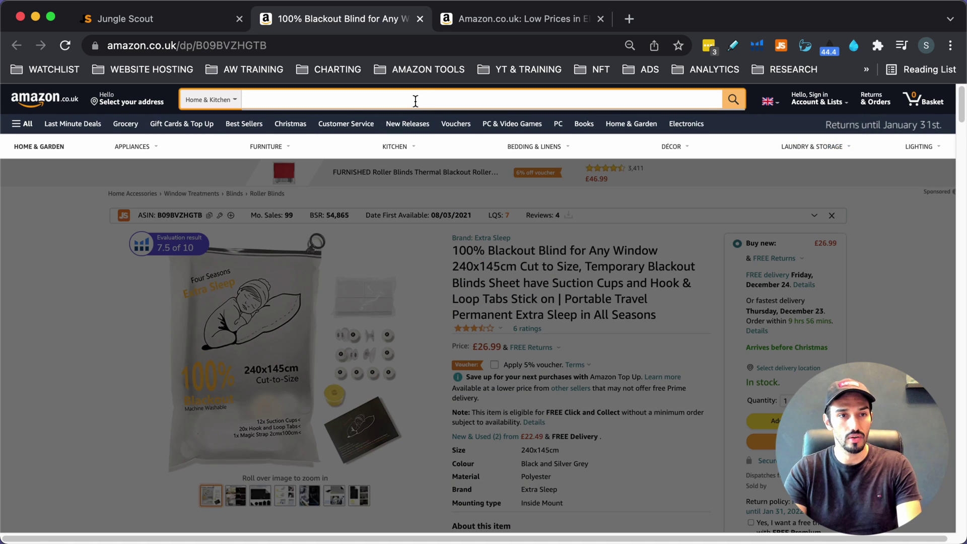
text(bl)
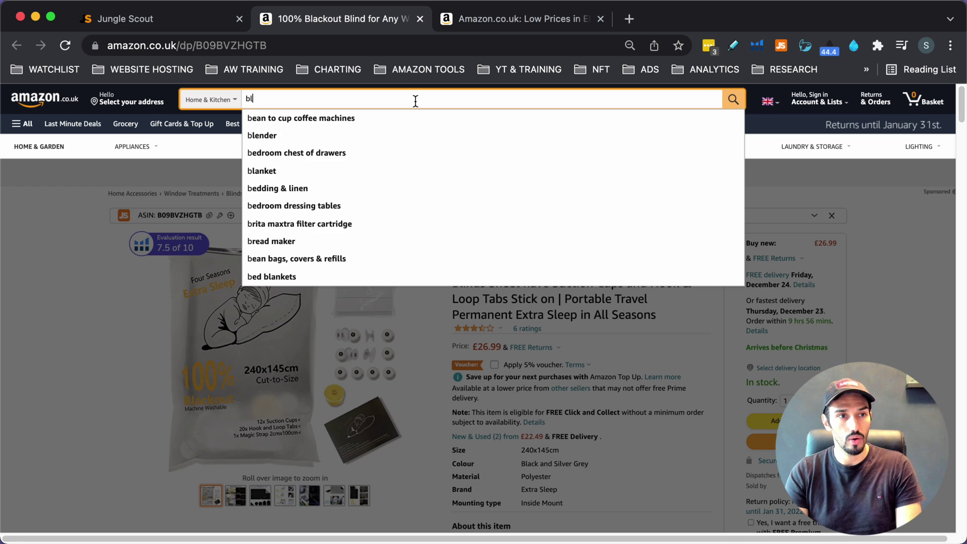
text(ackout)
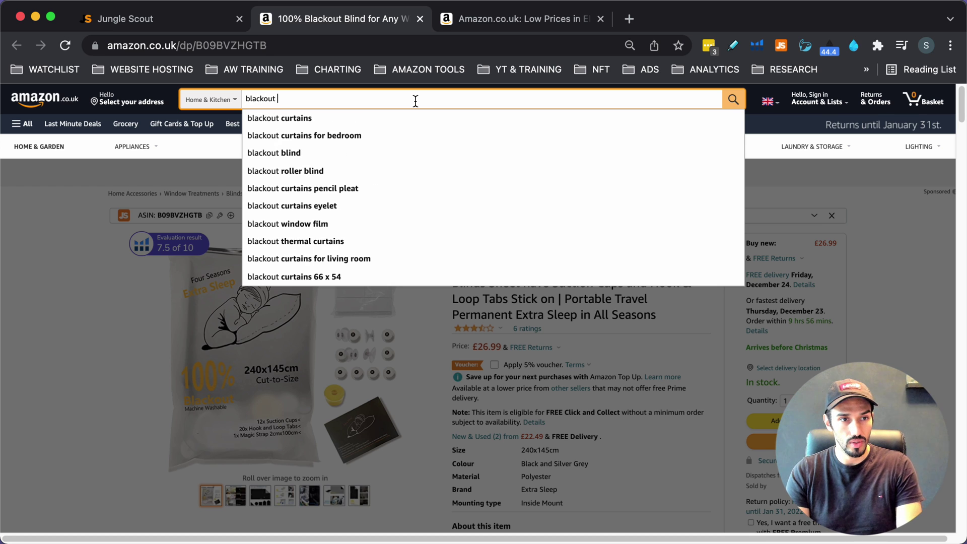
text(blind)
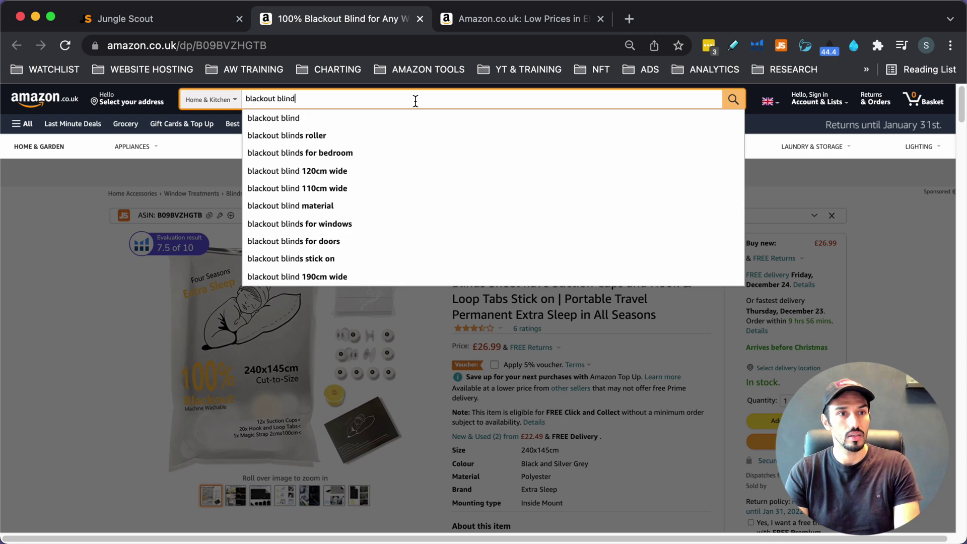
key(Return)
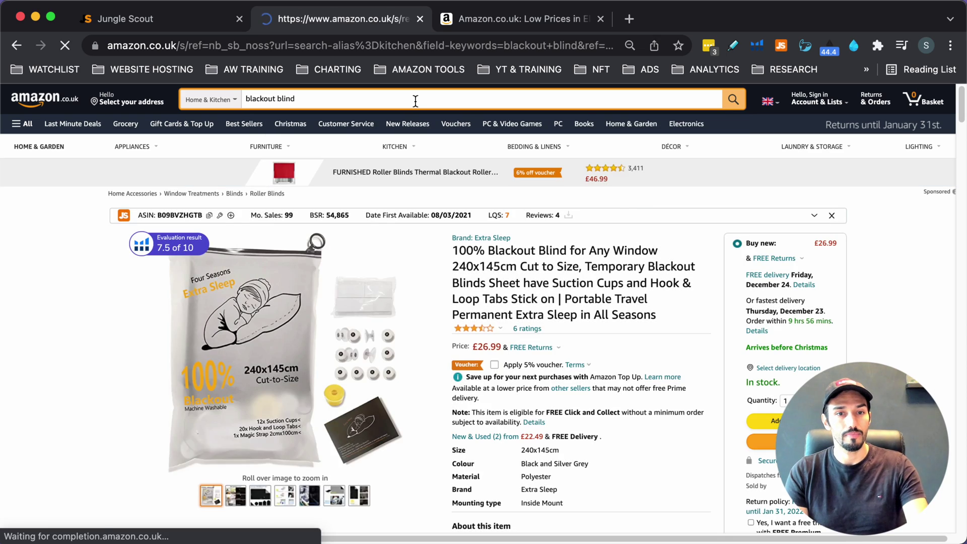
scroll(721, 311, down, 2)
scroll(722, 311, down, 10)
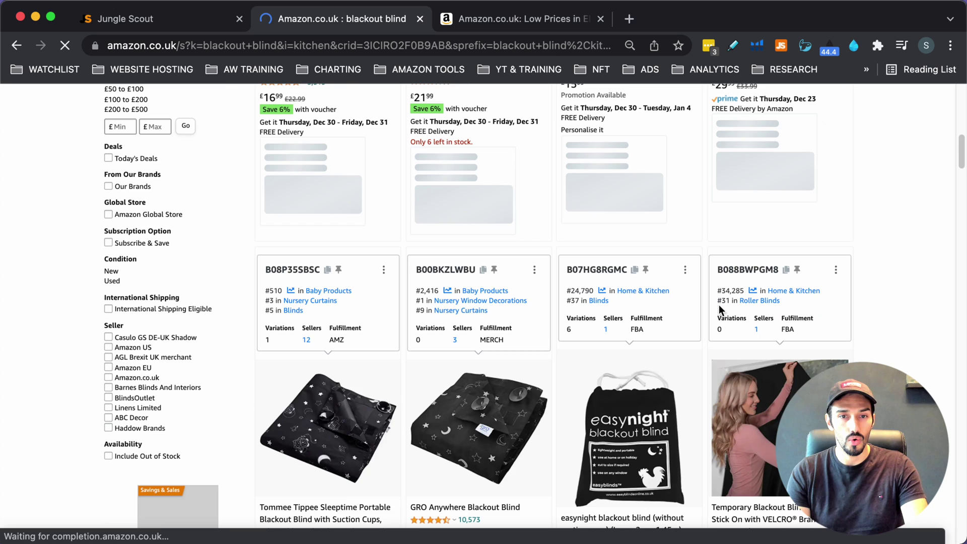
scroll(717, 304, up, 7)
scroll(716, 303, up, 5)
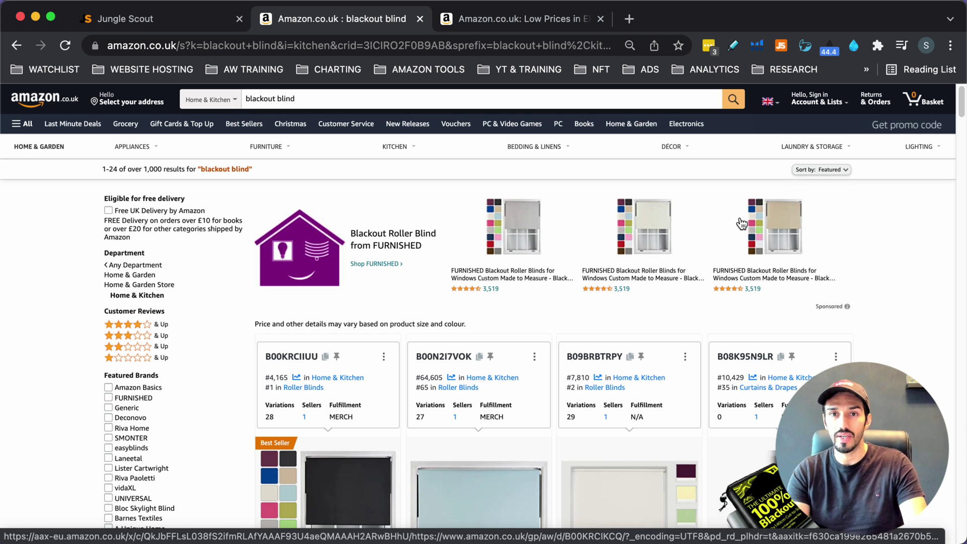
- Run Helium 10 Xray on the blackout blind results: search volume 4,029, revenue £244,852
click(757, 47)
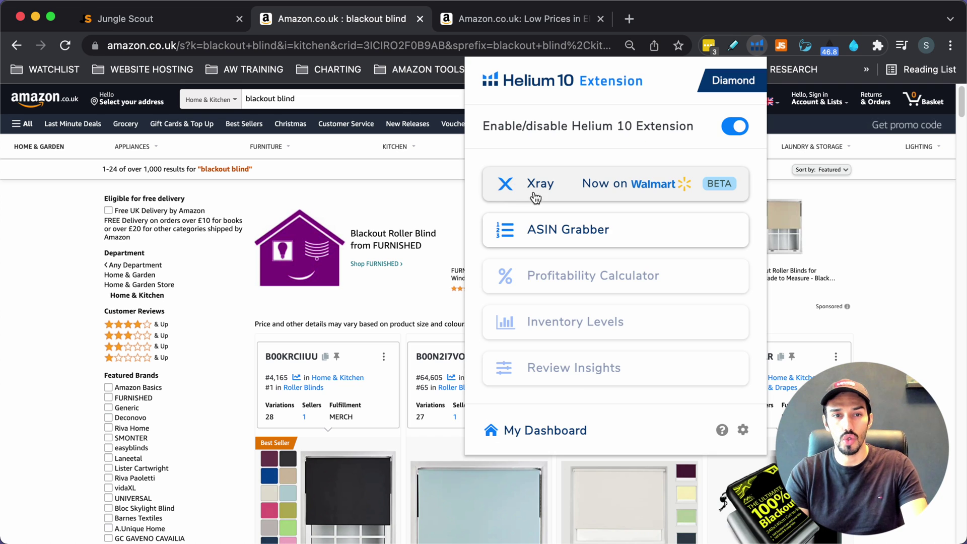
click(507, 188)
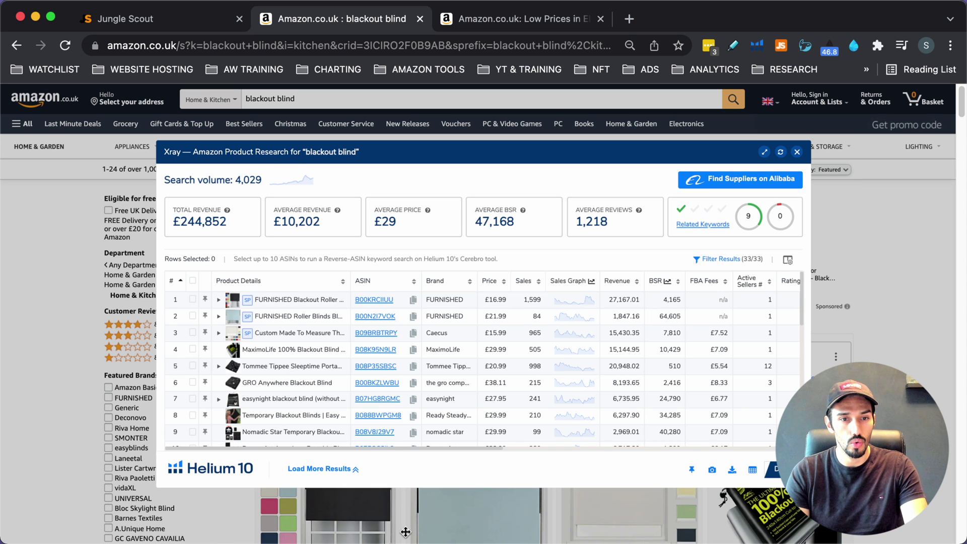
scroll(619, 369, down, 4)
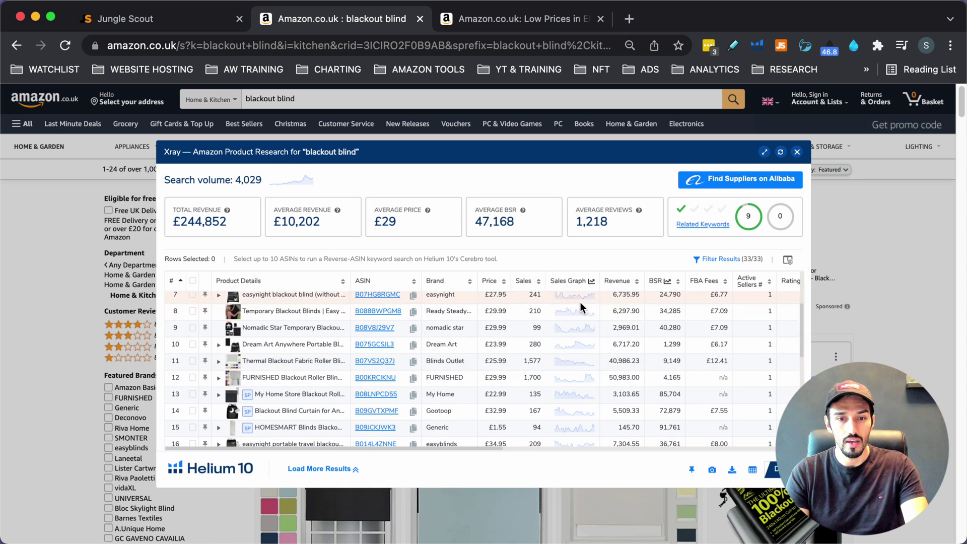
scroll(595, 404, up, 4)
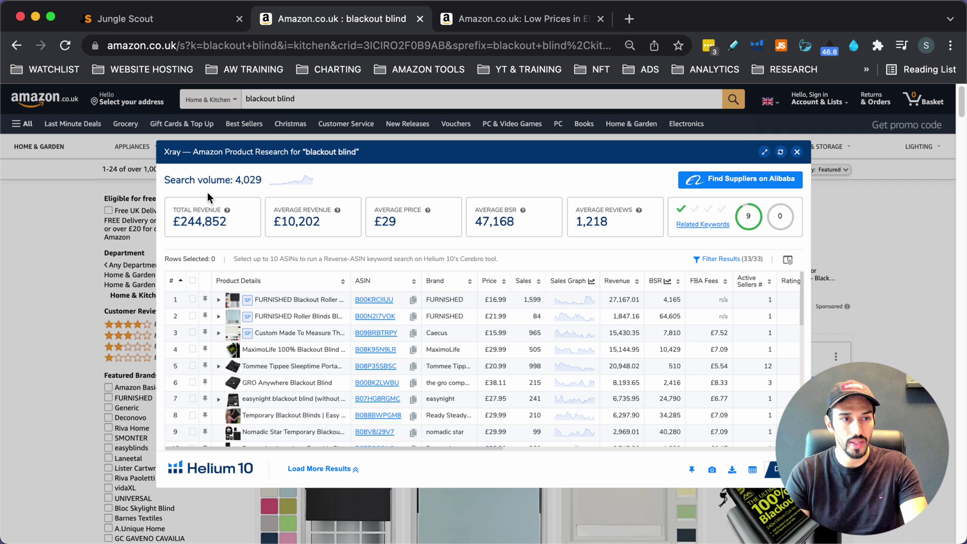
- Show the blackout blind search volume chart over All Time, peaking near 40,000 in mid-2020
click(302, 188)
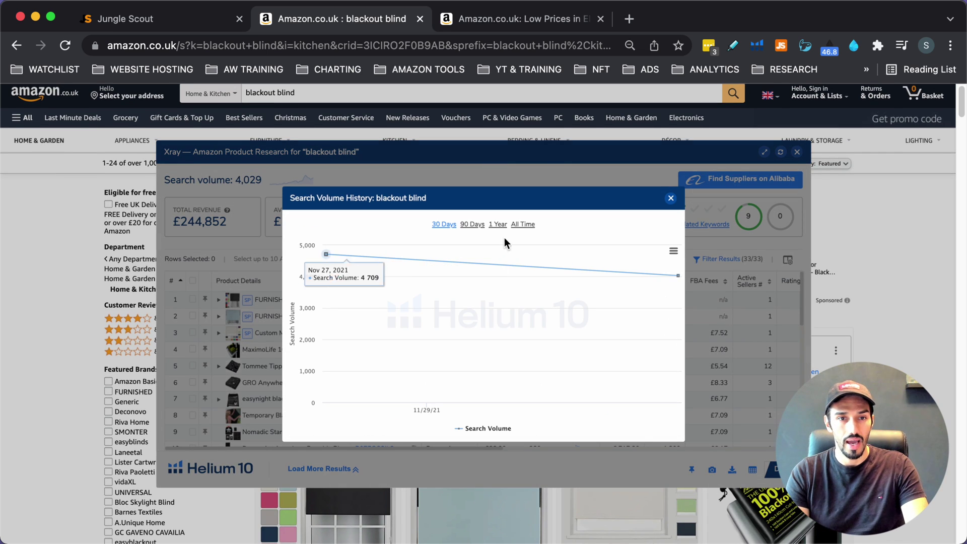
click(523, 224)
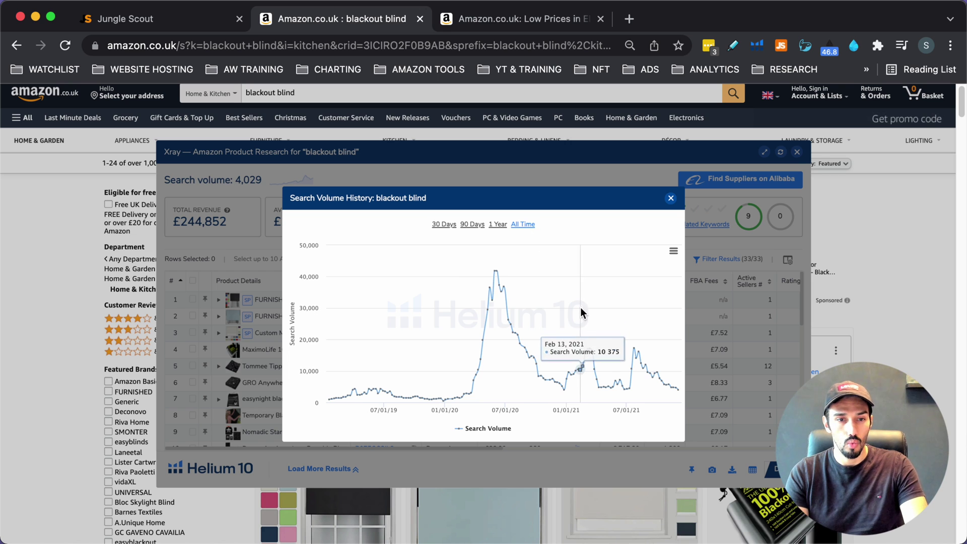
scroll(551, 309, down, 1)
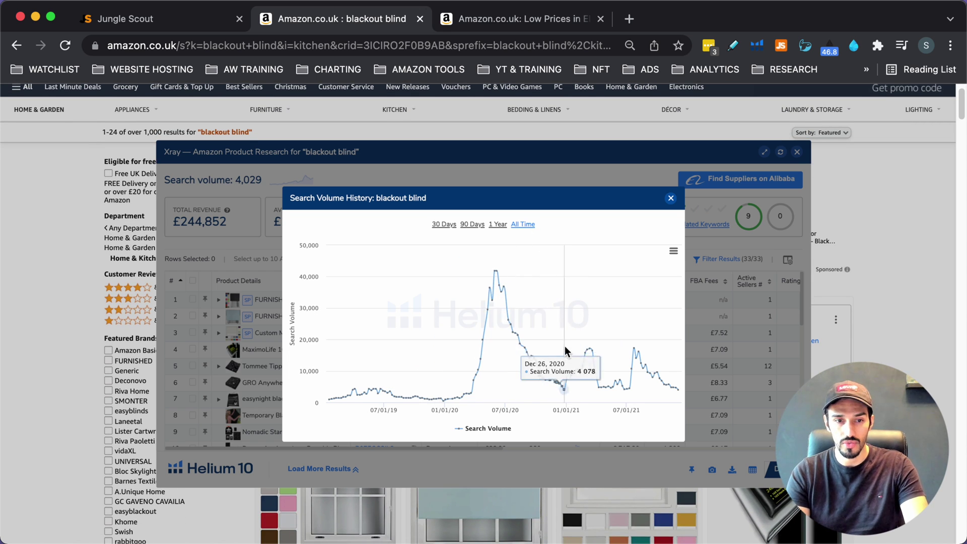
scroll(564, 331, up, 1)
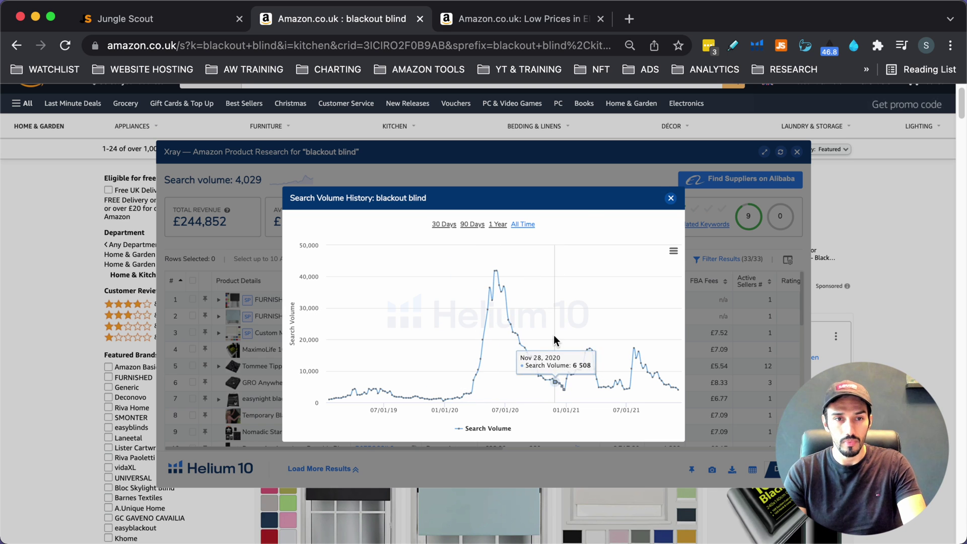
- Close the chart and Xray, then search Amazon for the 'blackout blinds for bedroom' suggestion
click(671, 199)
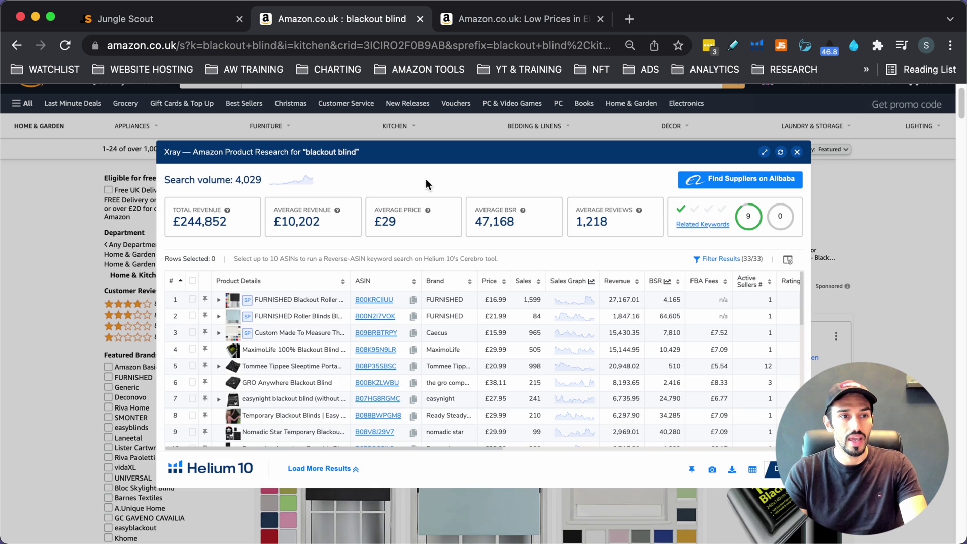
click(797, 151)
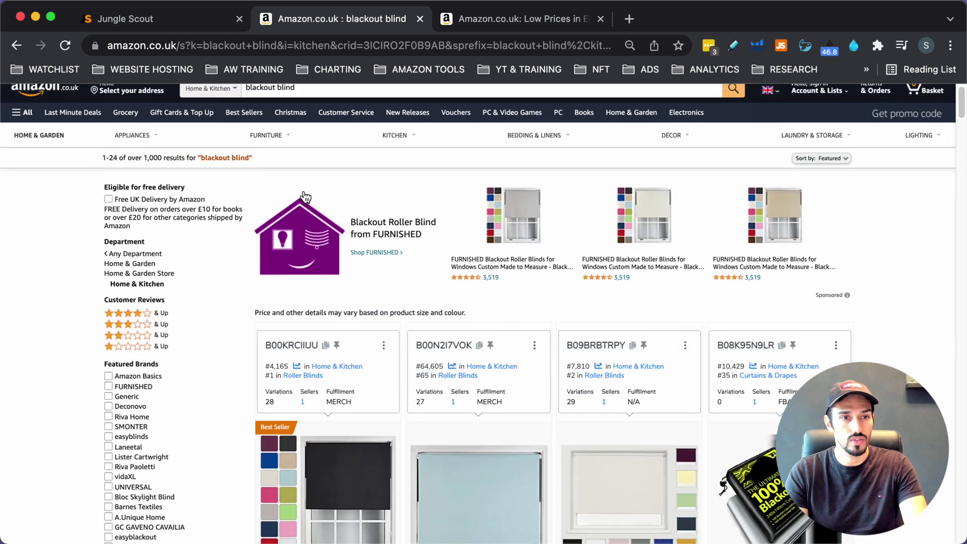
scroll(305, 197, up, 1)
click(327, 99)
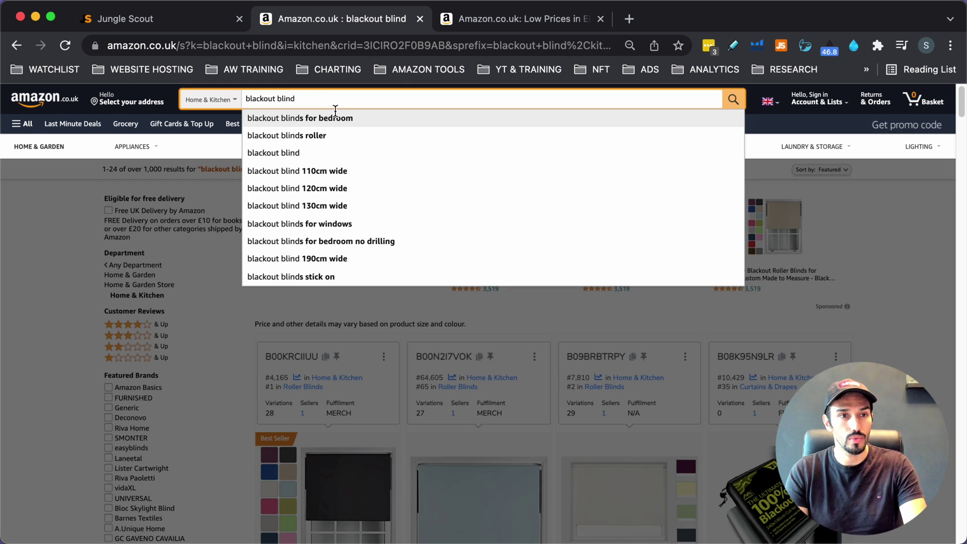
click(333, 117)
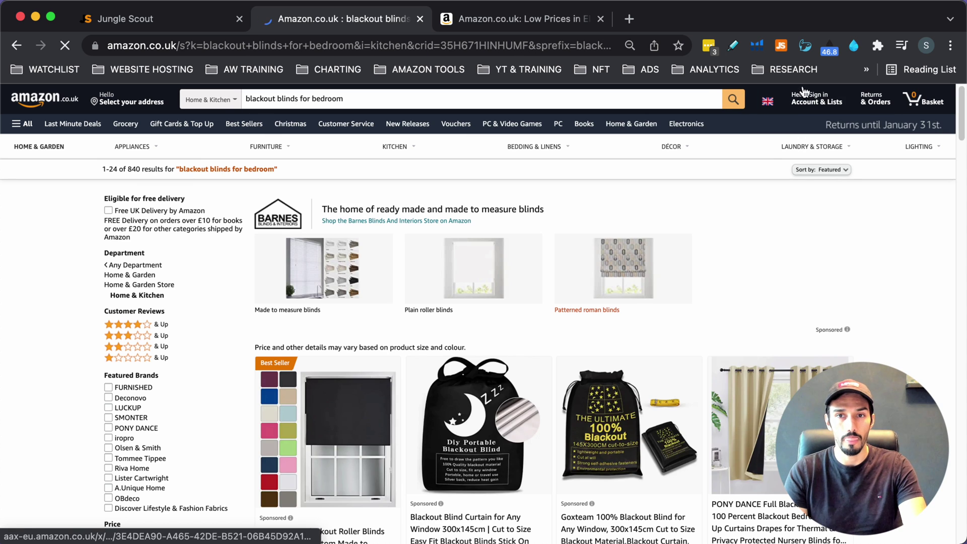
- Run Xray on the bedroom blinds results and show their all-time search volume history
click(757, 45)
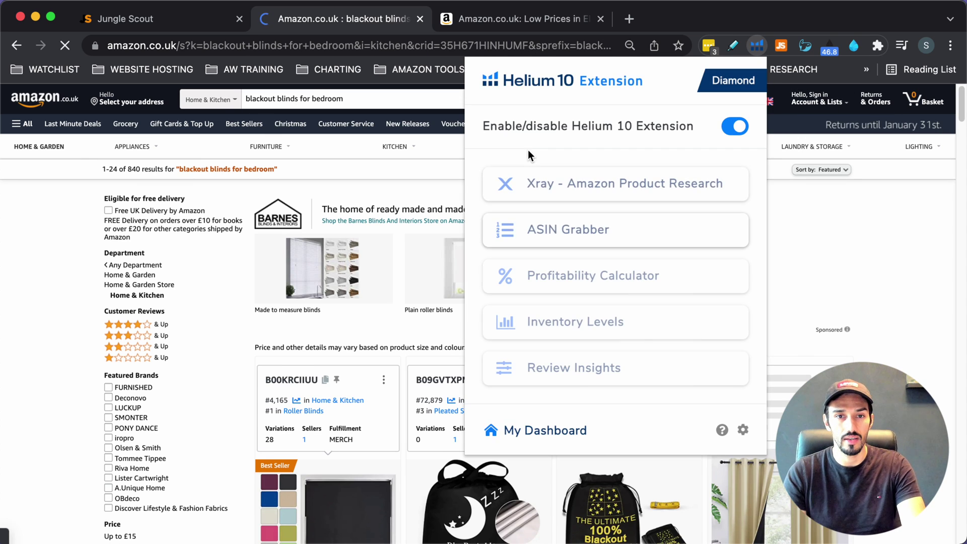
click(523, 123)
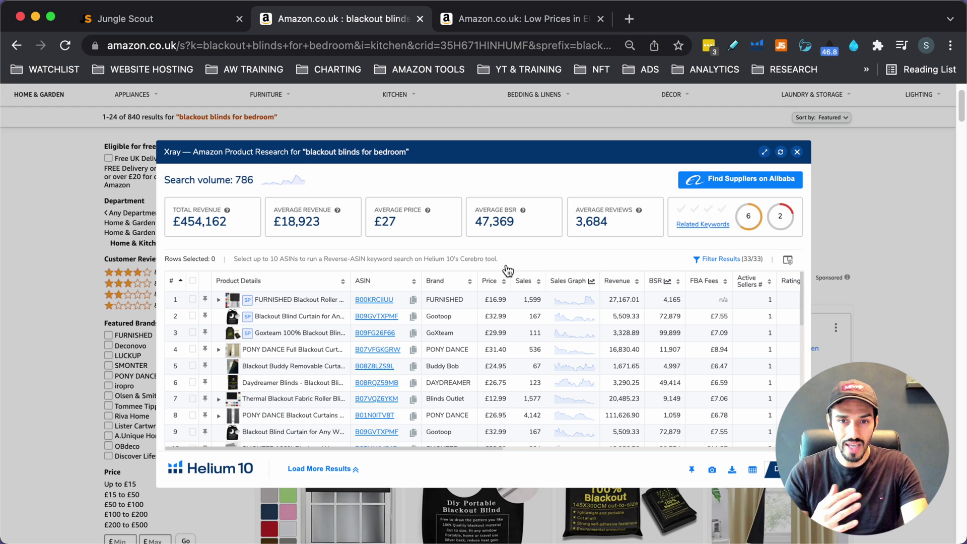
click(281, 179)
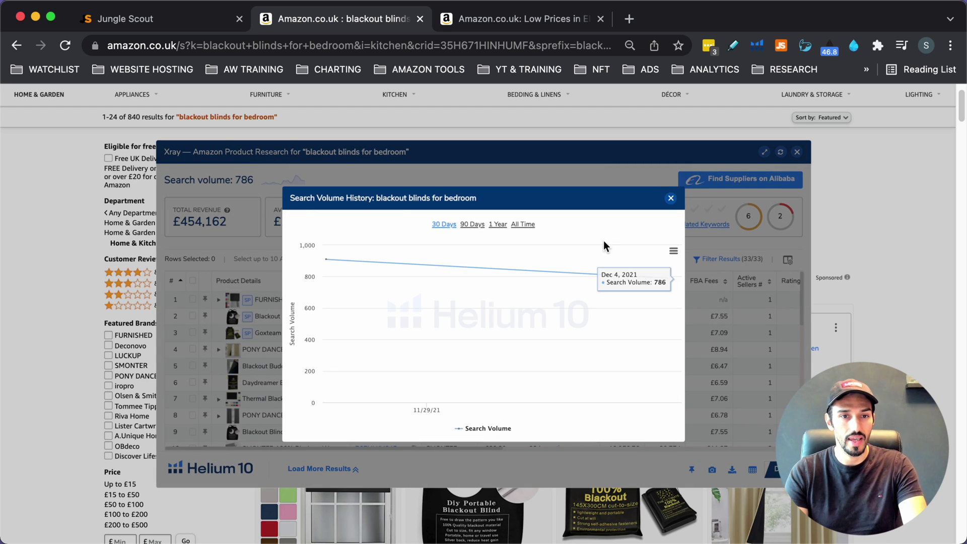
click(528, 224)
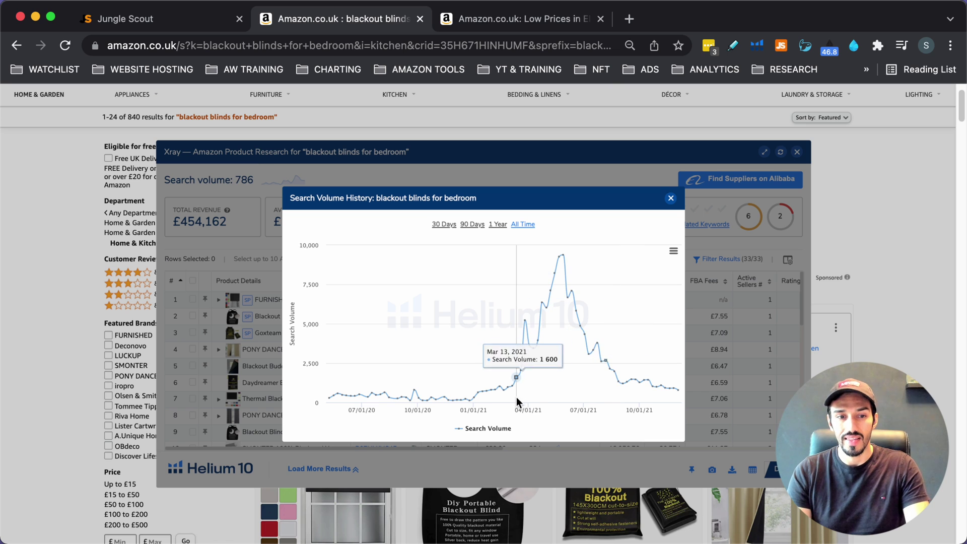
scroll(478, 401, up, 1)
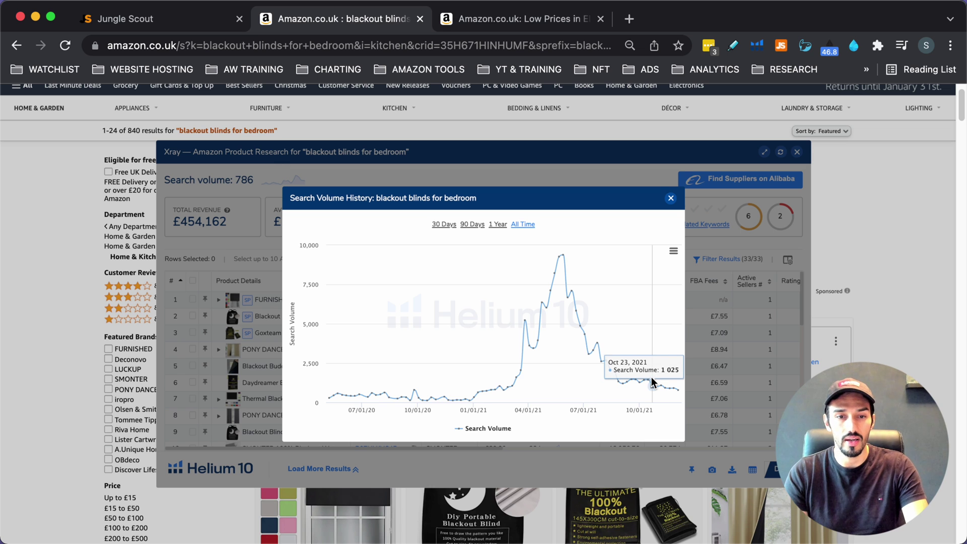
- Close the history chart and scroll the bedroom blinds table, where PONY DANCE earns £111,626.90
click(672, 198)
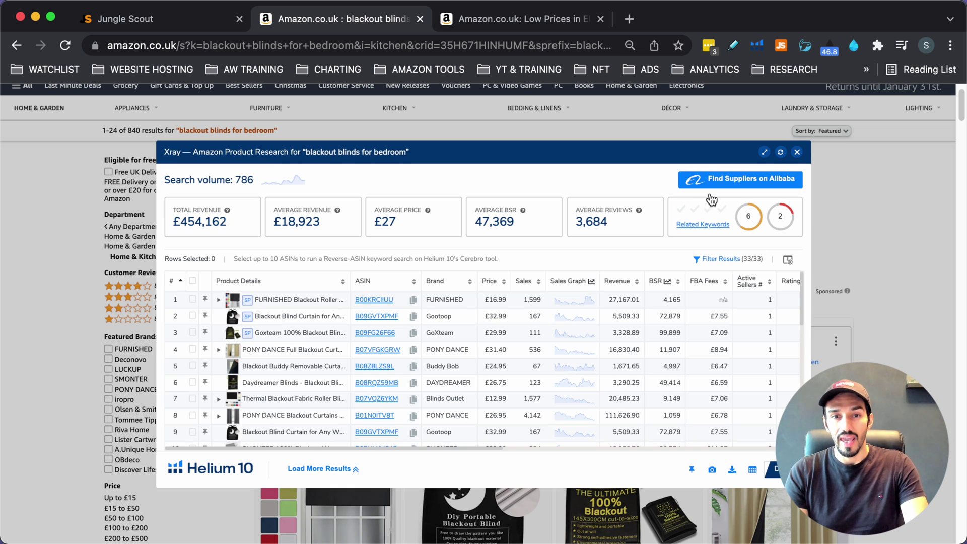
scroll(532, 367, up, 2)
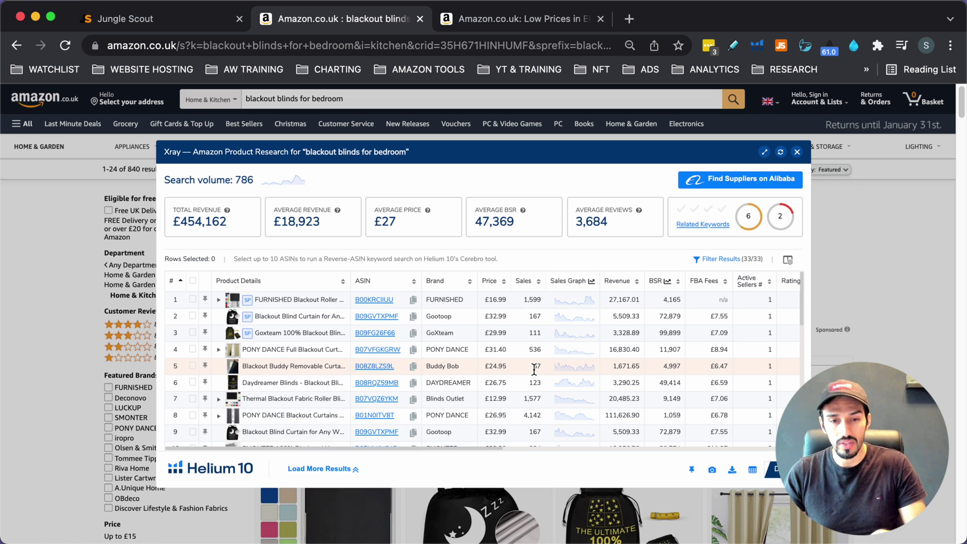
scroll(604, 384, down, 3)
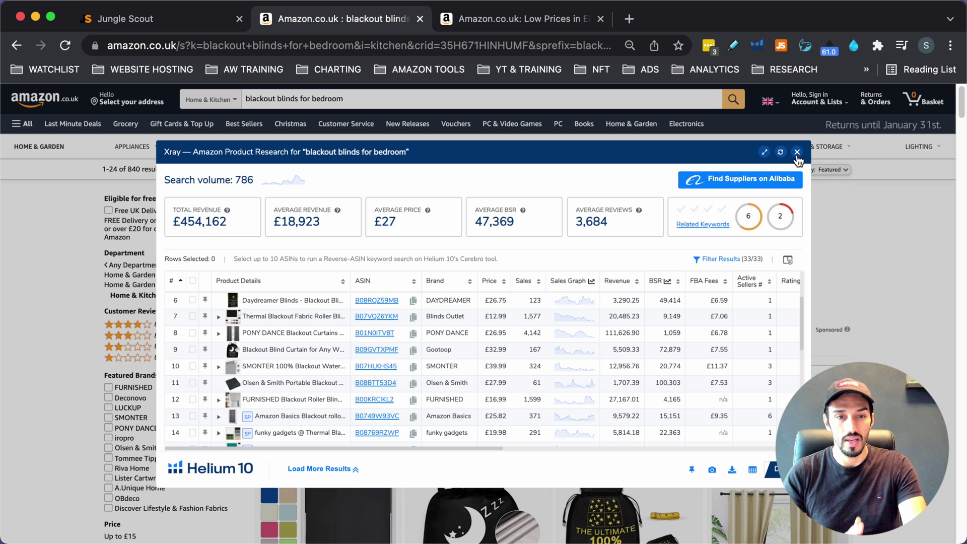
- Back in Jungle Scout, sort the product database results by number of Reviews
key(super+1)
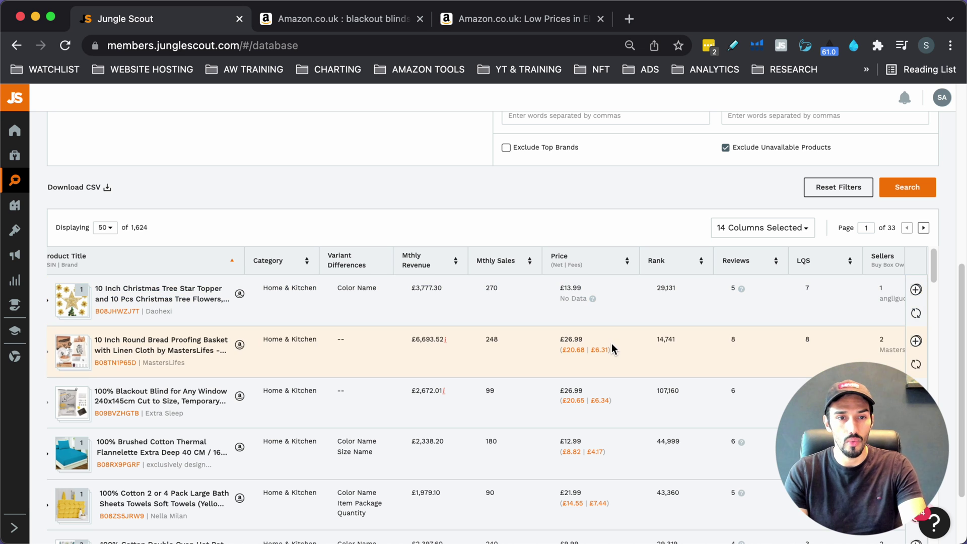
click(740, 263)
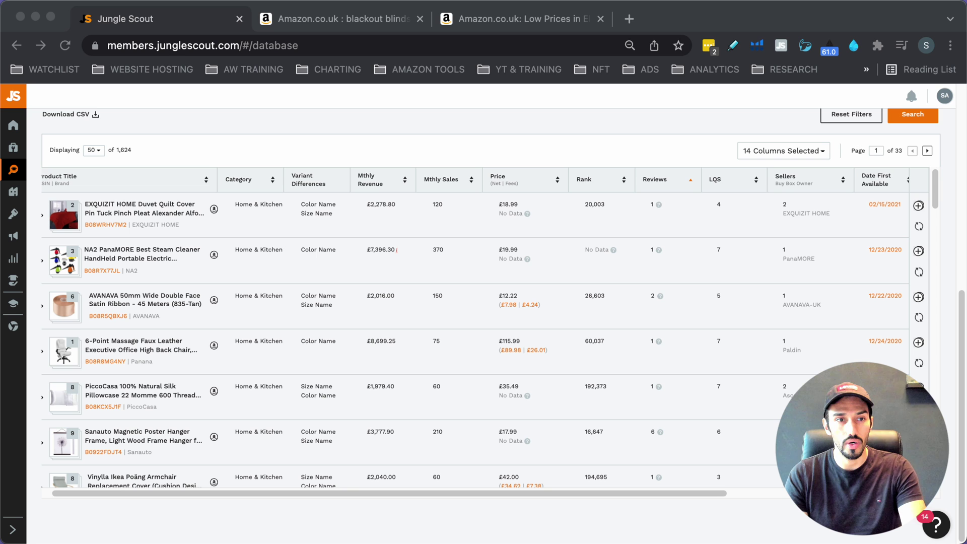
scroll(476, 340, down, 2)
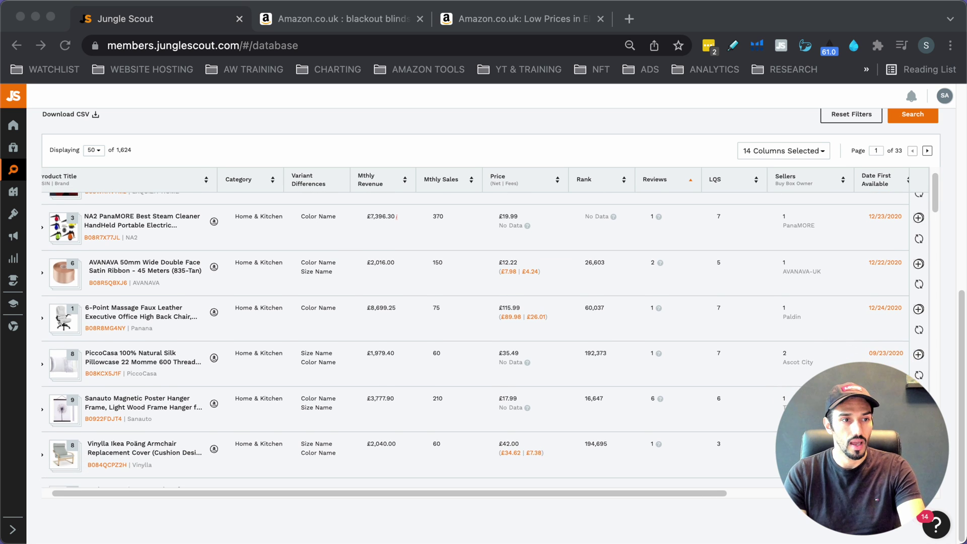
scroll(476, 340, up, 1)
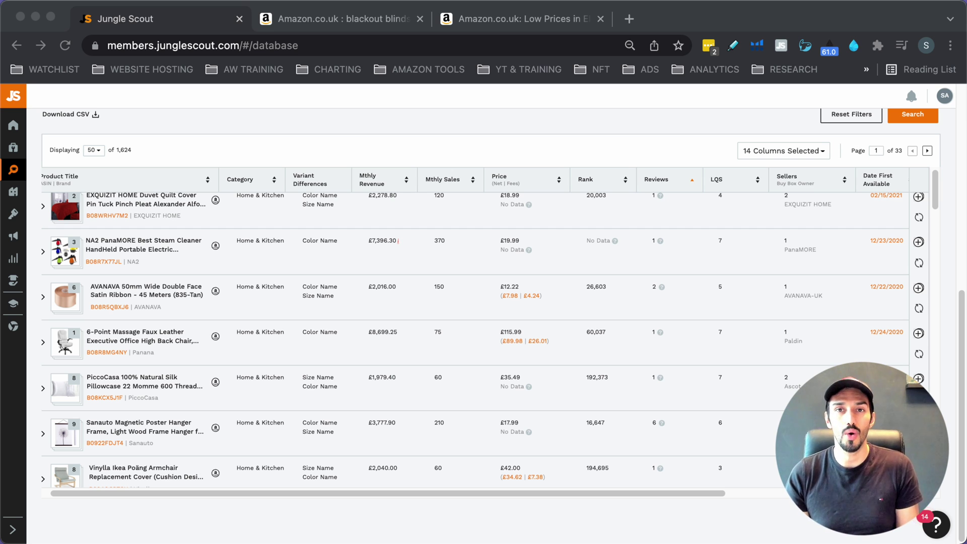
scroll(482, 340, up, 1)
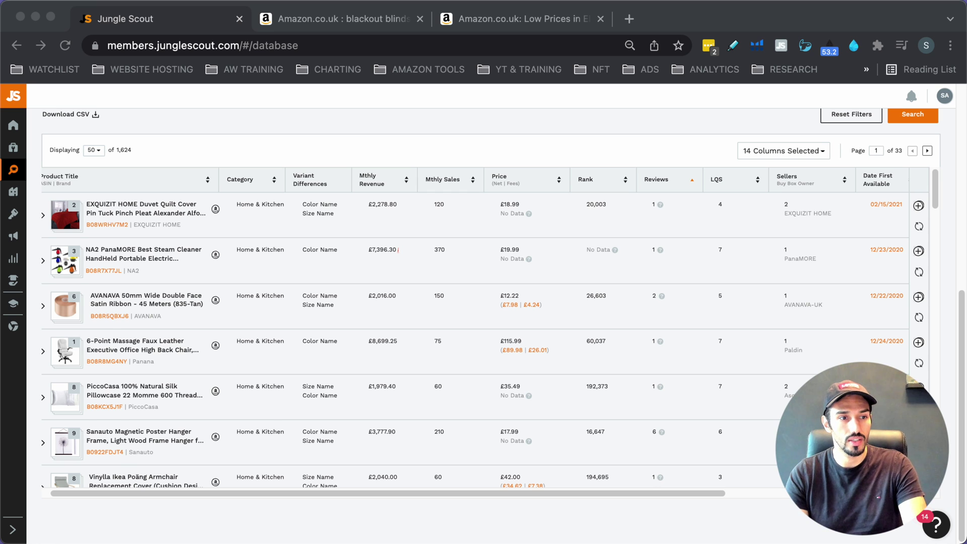
- Scroll down the sorted results table to reach page 2 of 33
scroll(484, 340, down, 1)
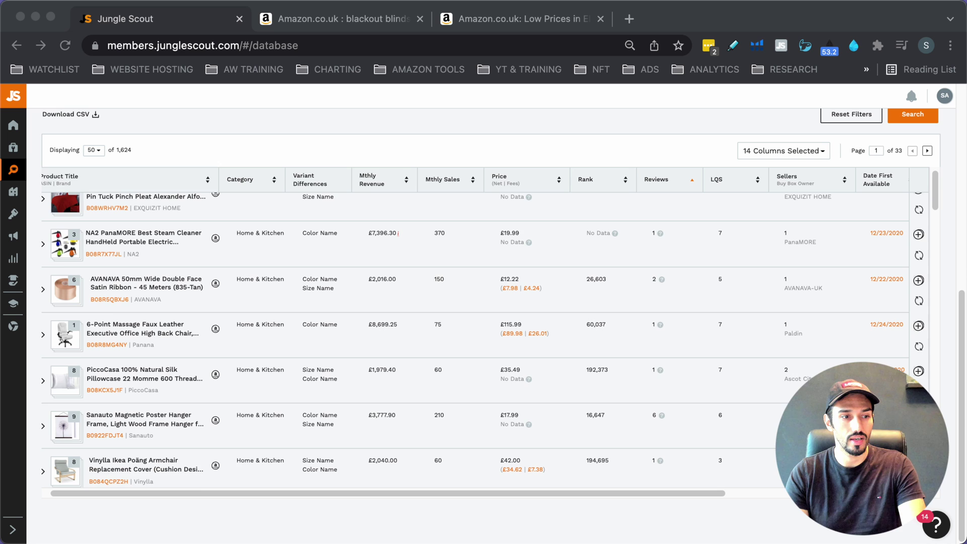
scroll(475, 340, down, 5)
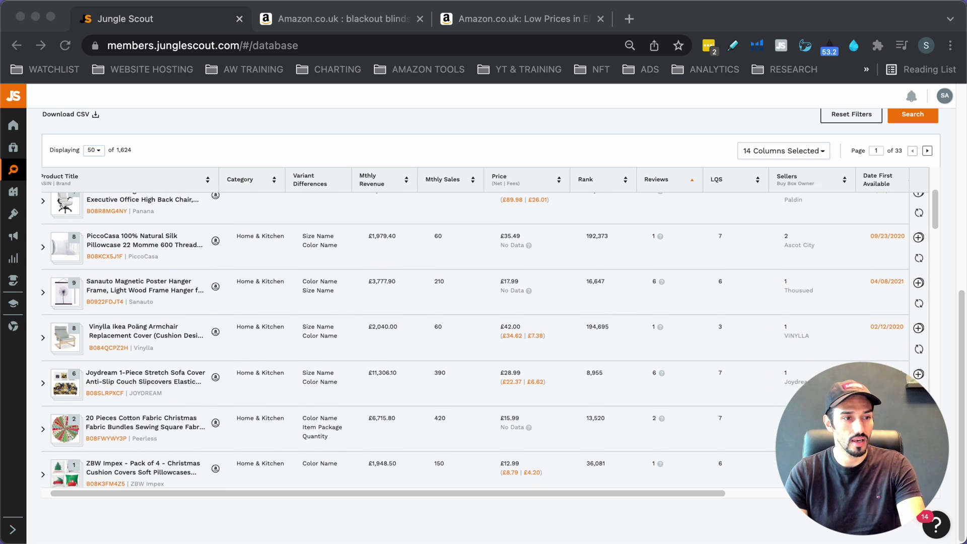
scroll(476, 340, down, 3)
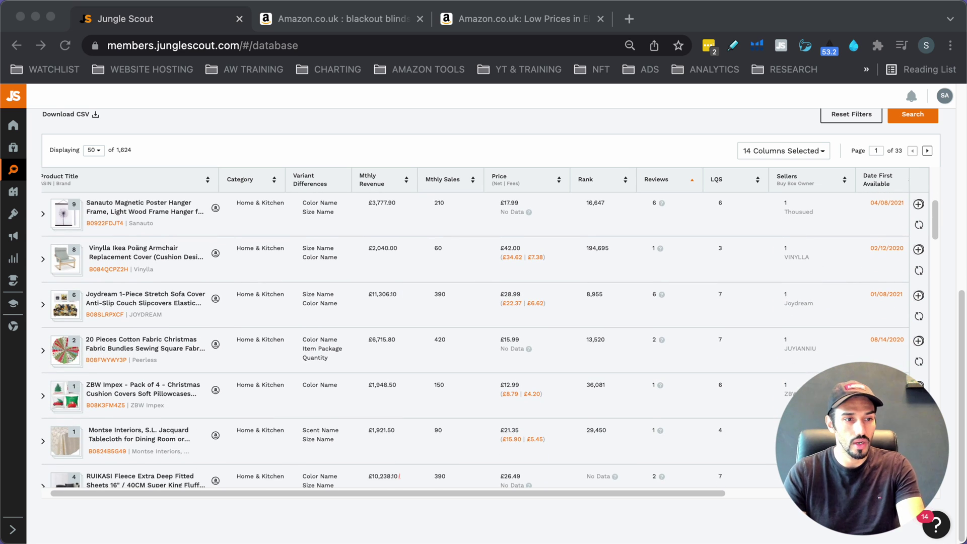
scroll(476, 340, down, 5)
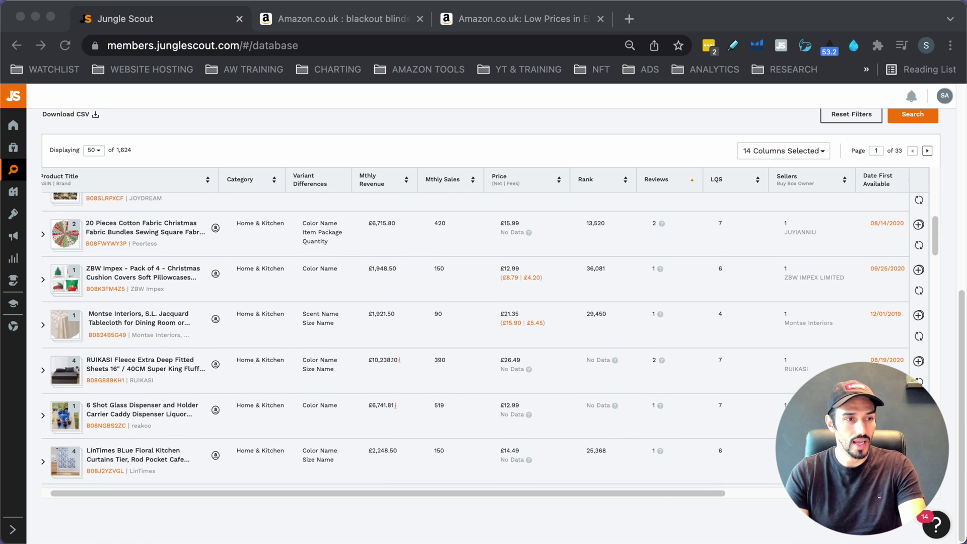
scroll(475, 341, down, 3)
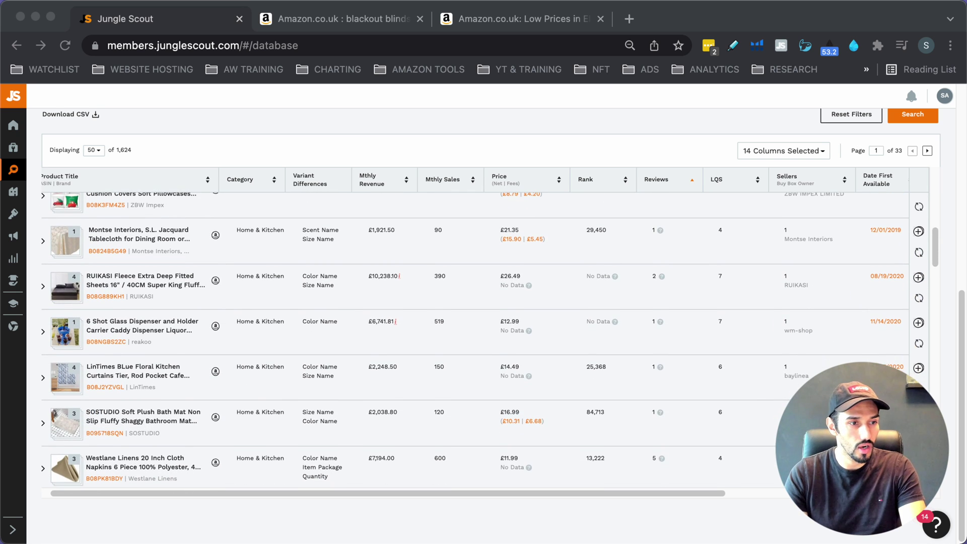
scroll(476, 340, down, 2)
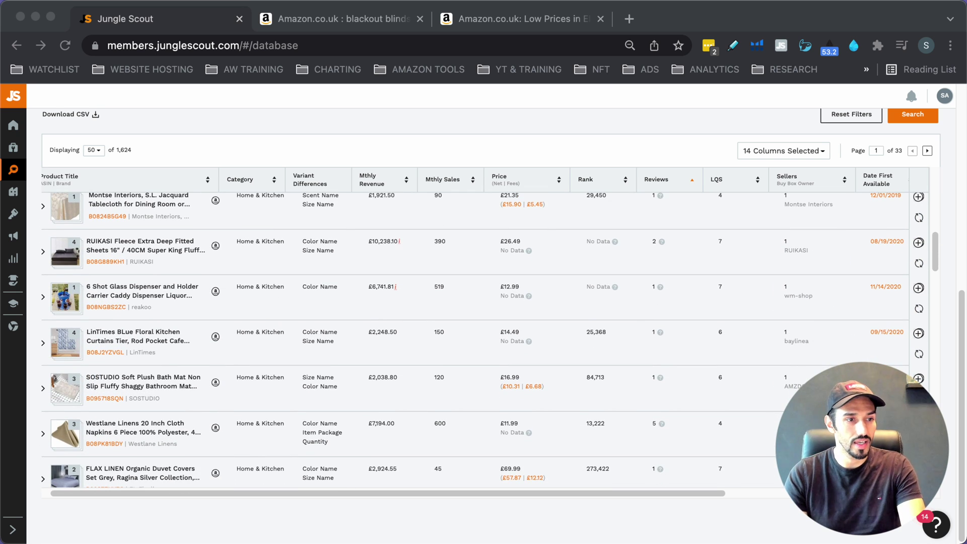
scroll(476, 340, down, 5)
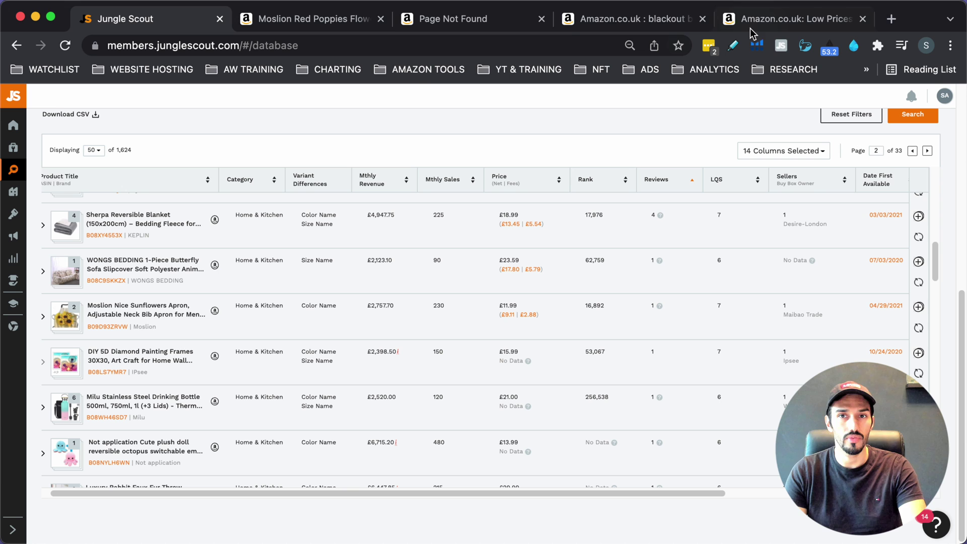
- From the Moslion apron page, start Xray and search Amazon for 'kitchen aprons'
click(340, 29)
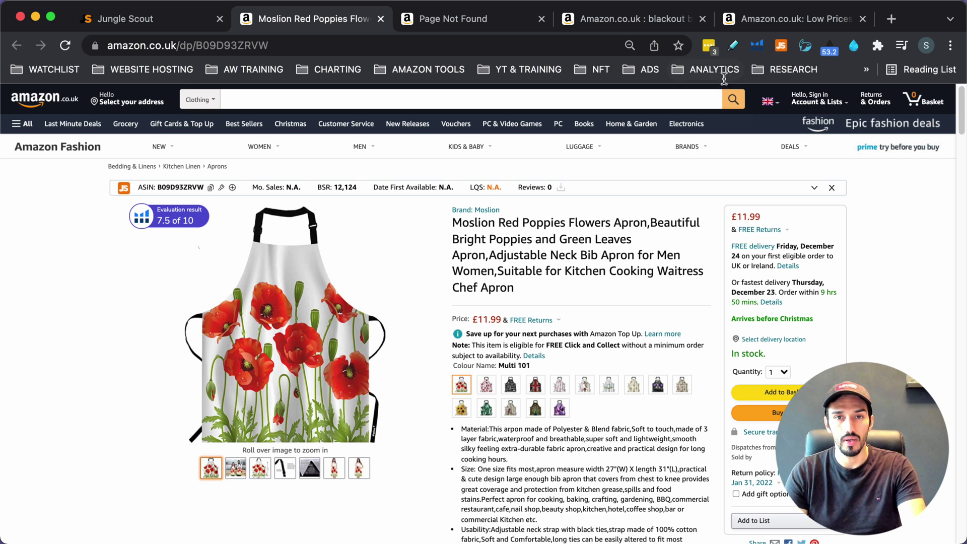
click(756, 45)
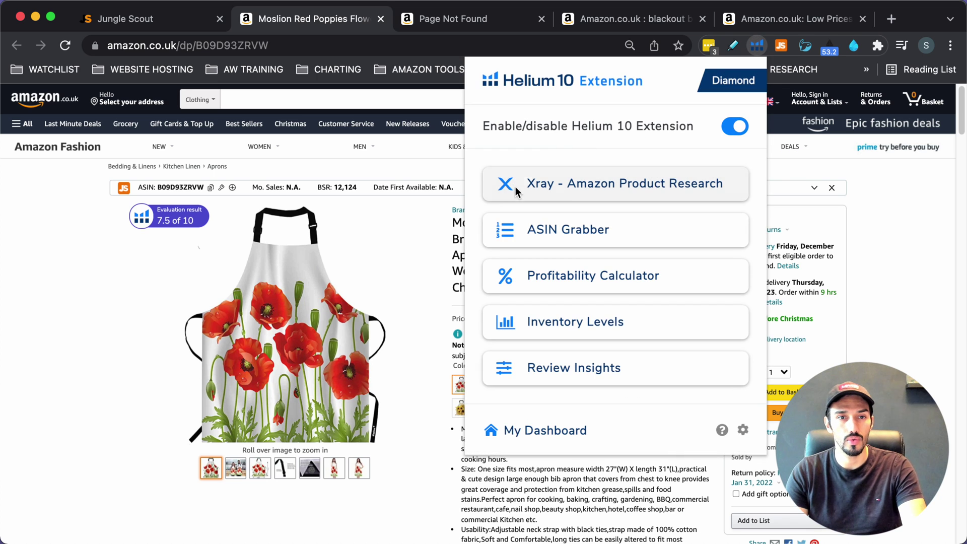
click(566, 186)
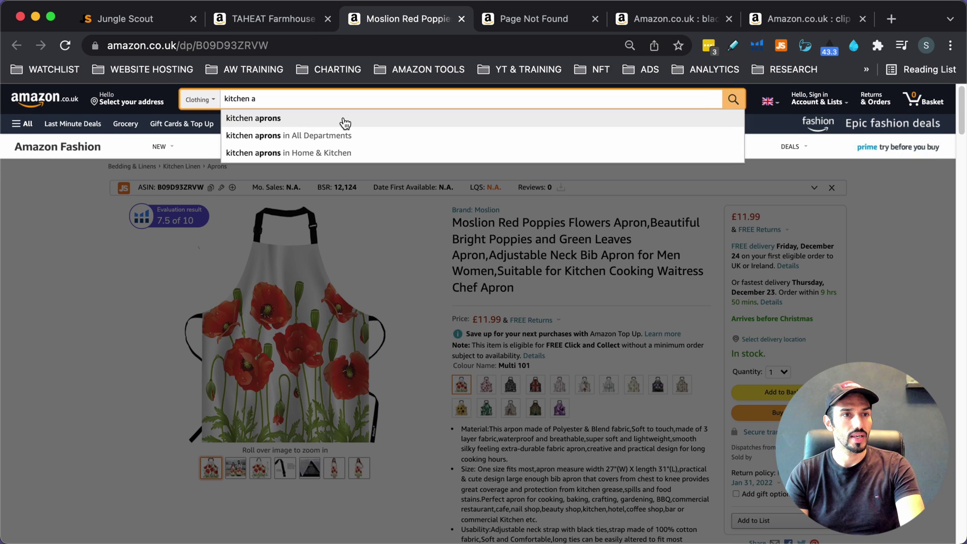
click(346, 121)
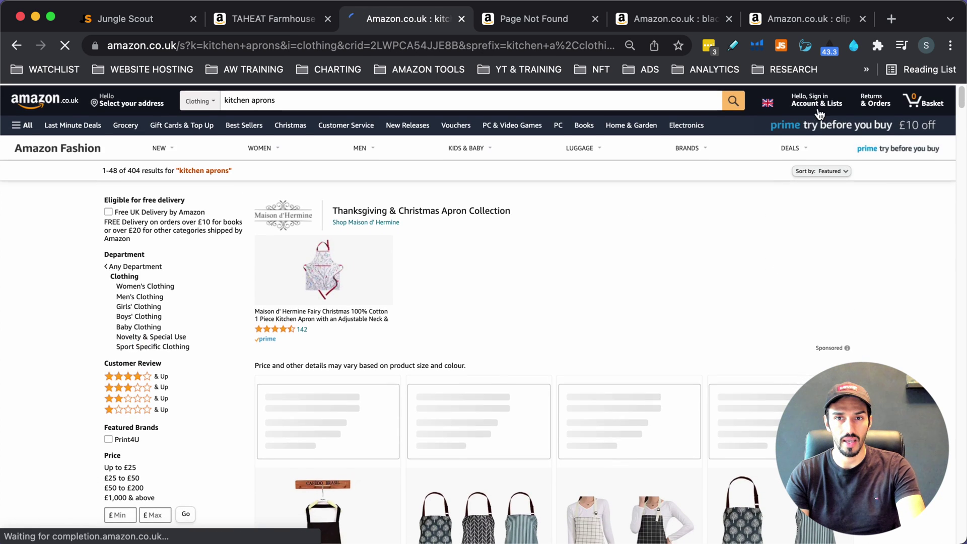
- Run Xray on the kitchen aprons results and open the search volume history peaking at 510
click(755, 49)
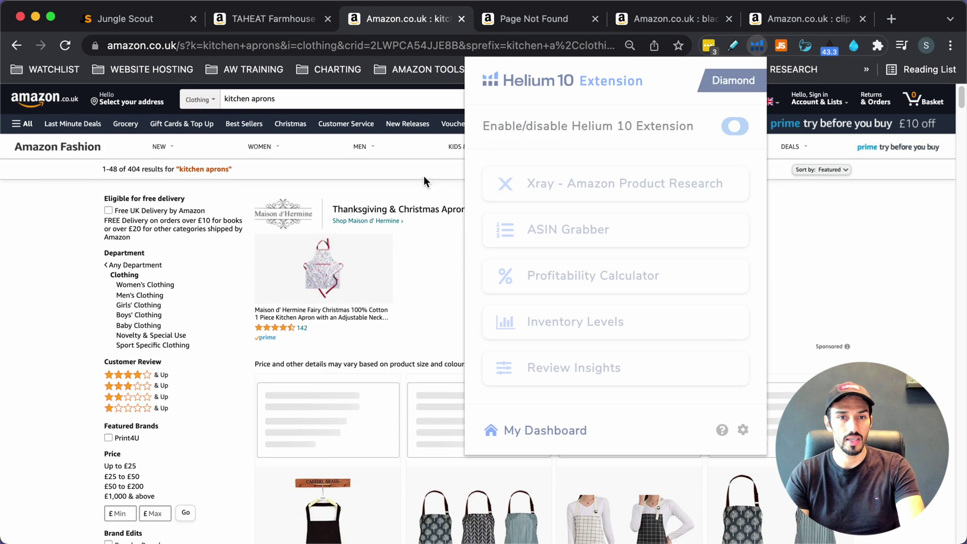
click(590, 184)
click(287, 181)
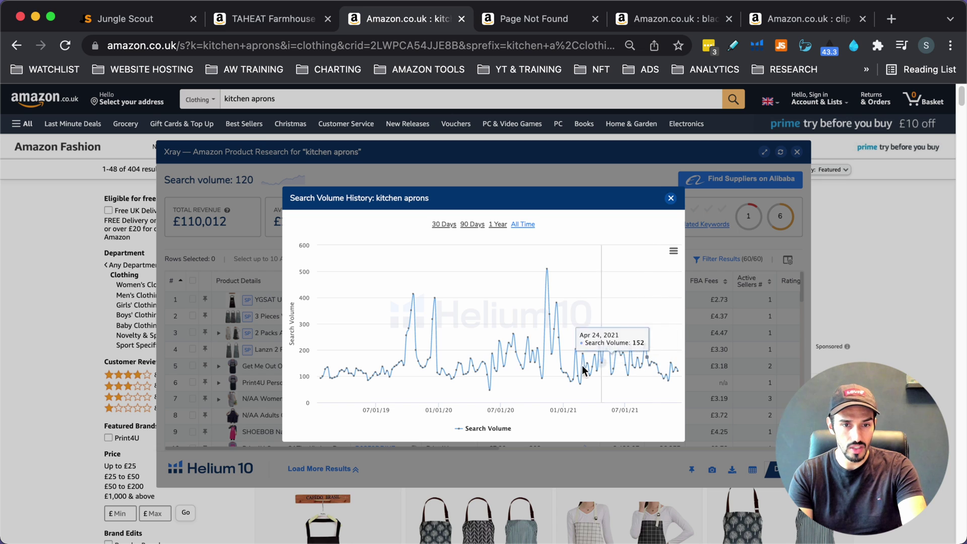
- With the pen annotation tool, draw a red rising line across the kitchen aprons search volume chart
click(854, 46)
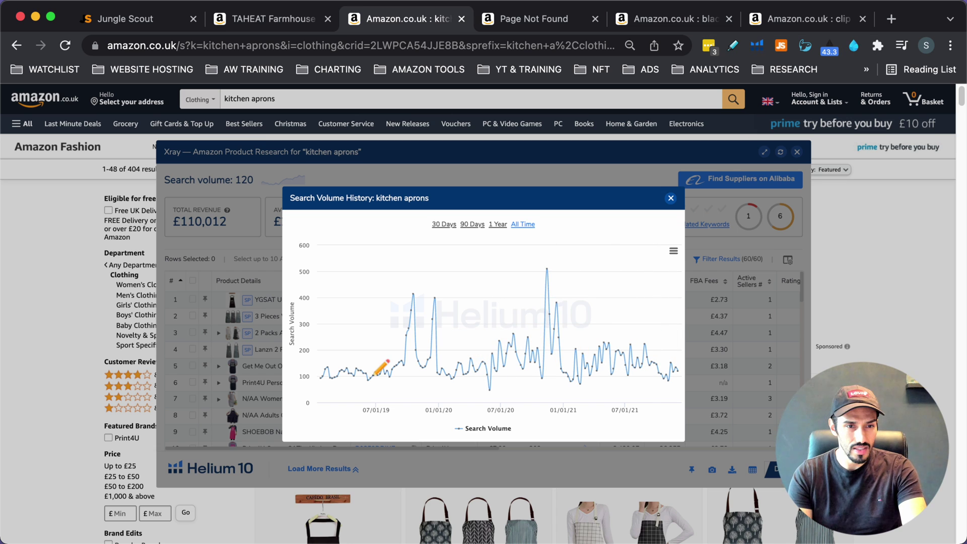
drag(393, 368, 657, 356)
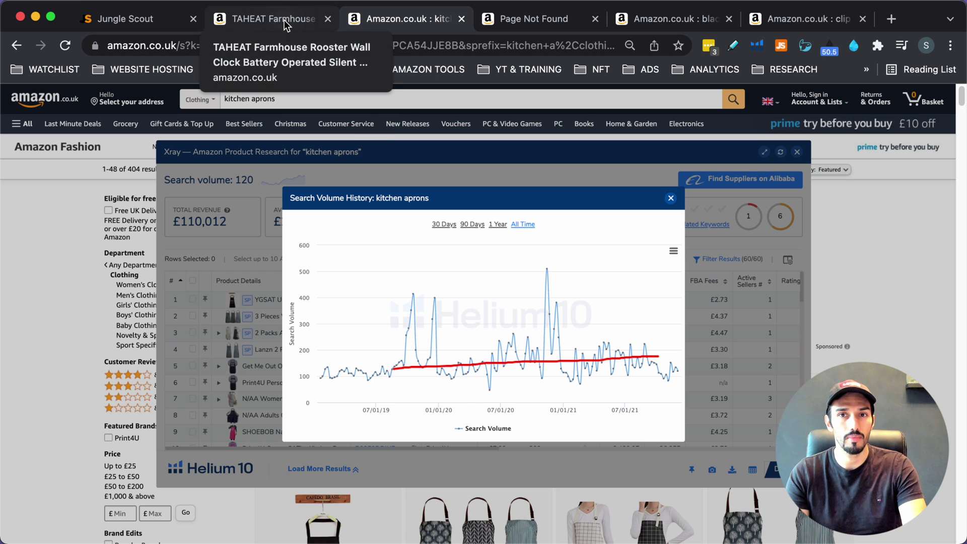
- Bring up the clip on fan results and scroll through the listings' sales data, ending at the top
click(806, 18)
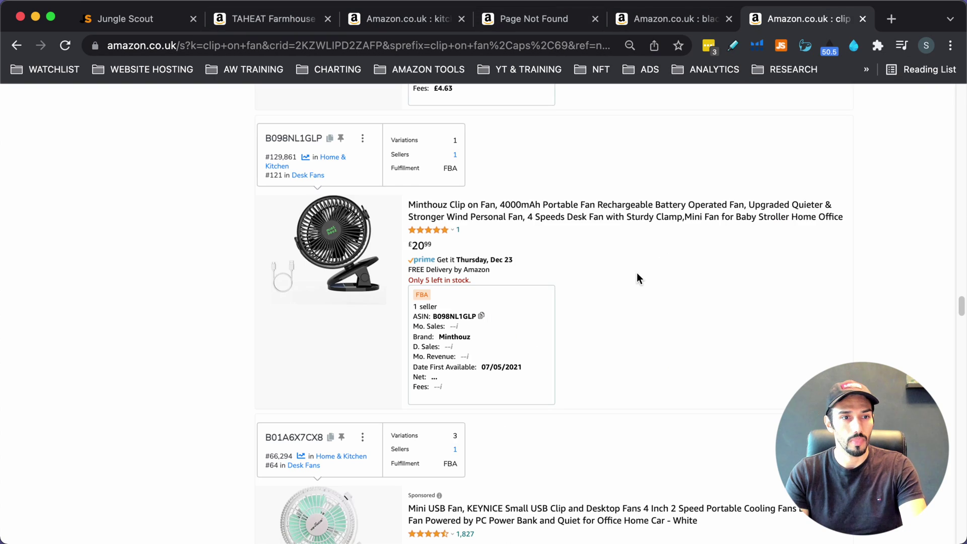
scroll(526, 281, up, 2)
scroll(618, 266, up, 10)
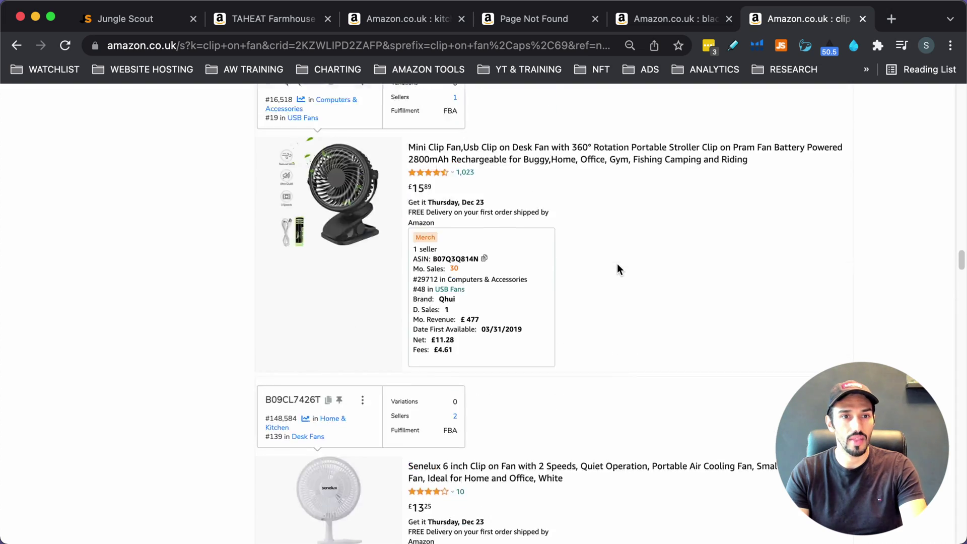
scroll(617, 264, down, 9)
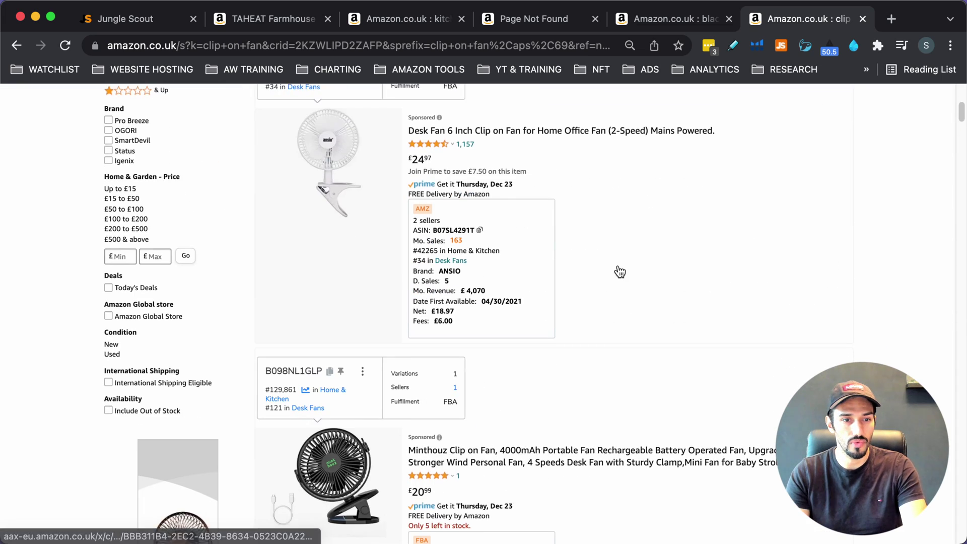
scroll(577, 282, down, 1)
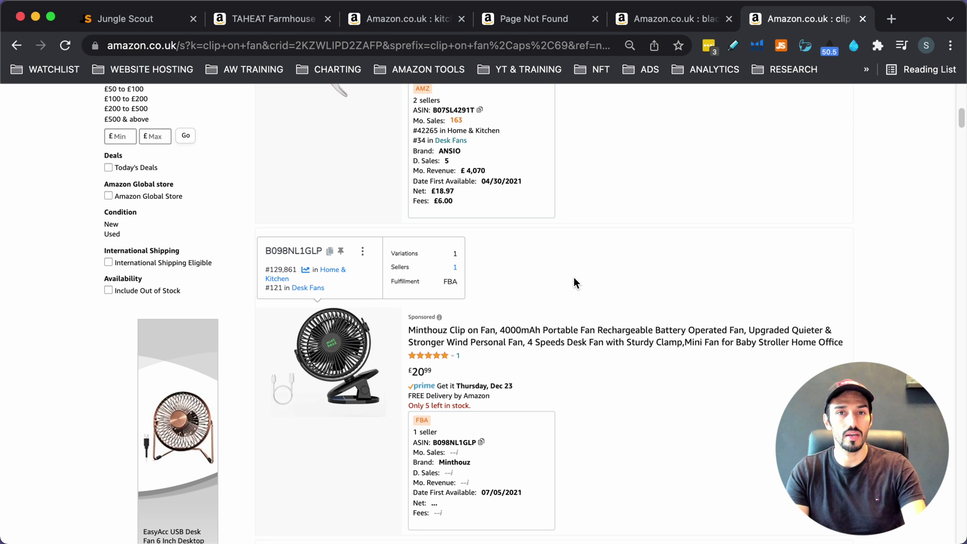
scroll(621, 237, up, 9)
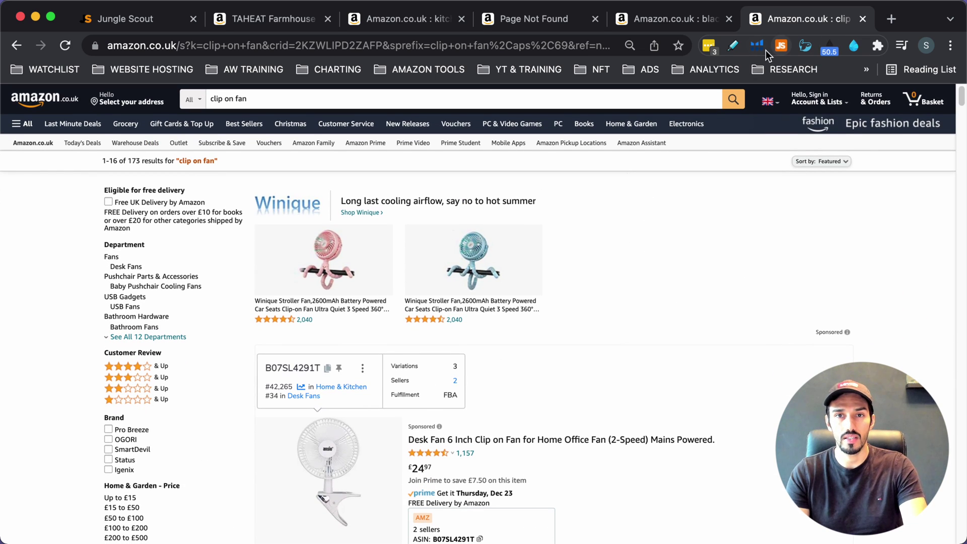
- Run Xray on the clip on fan results and check its search volume history (1,288 searches)
click(762, 49)
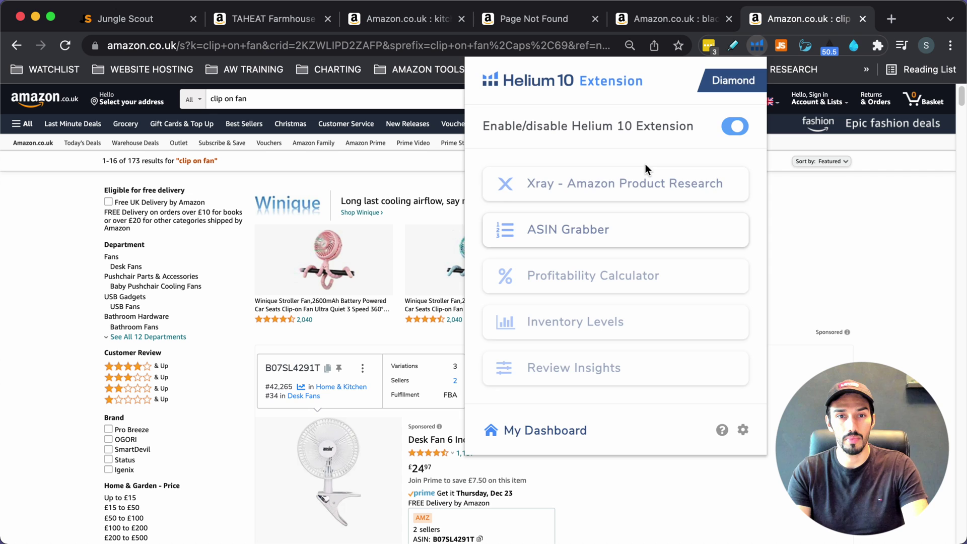
click(607, 182)
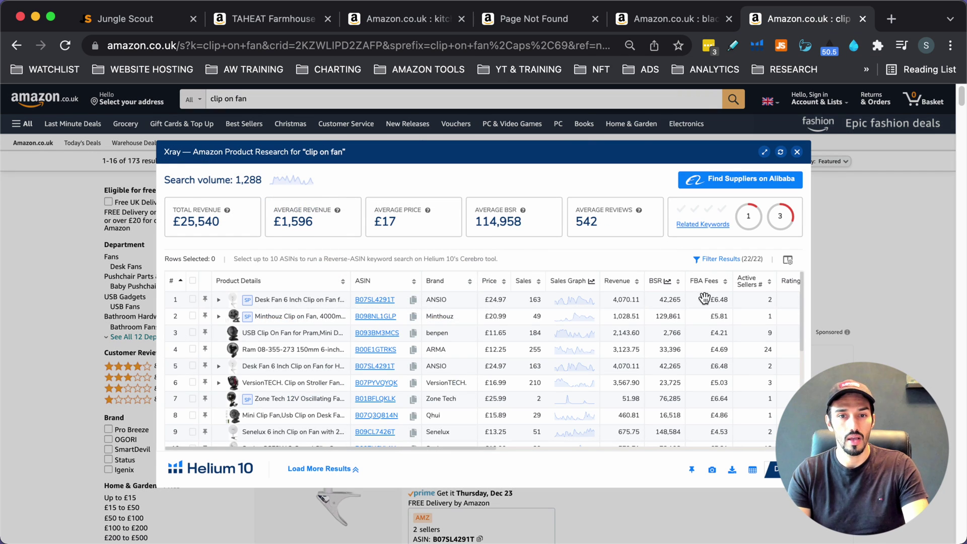
click(292, 183)
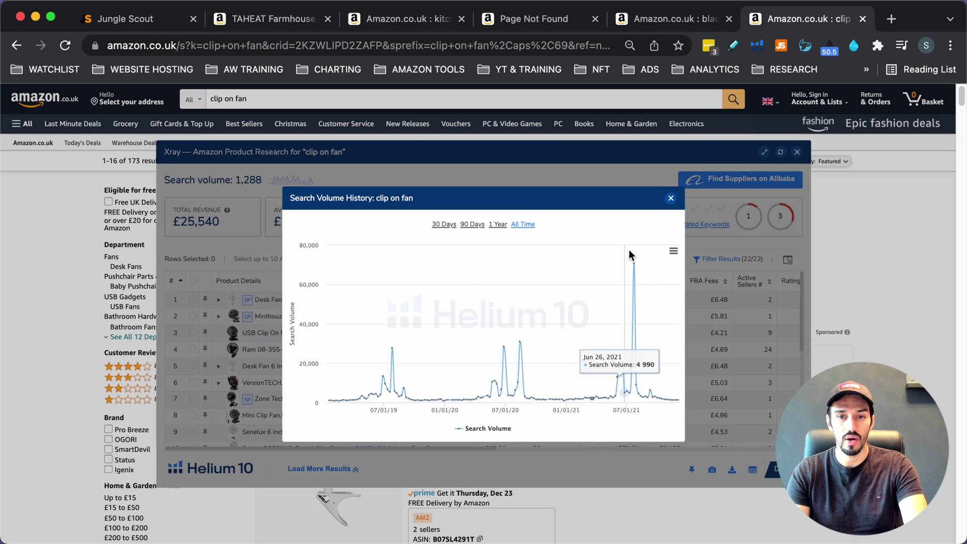
click(671, 198)
- Scroll the clip on fan product table, then bring up the TAHEAT Rooster Wall Clock listing
scroll(610, 351, down, 2)
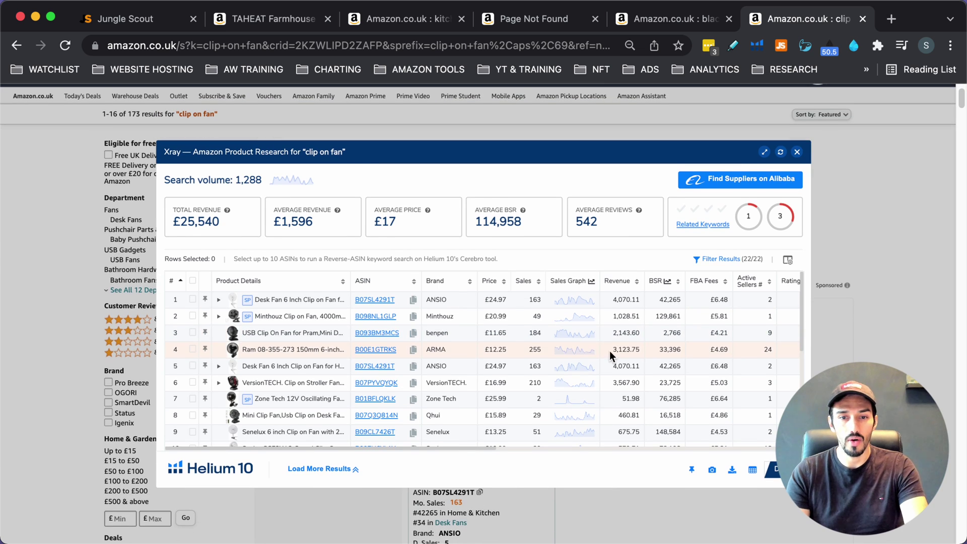
scroll(504, 385, down, 2)
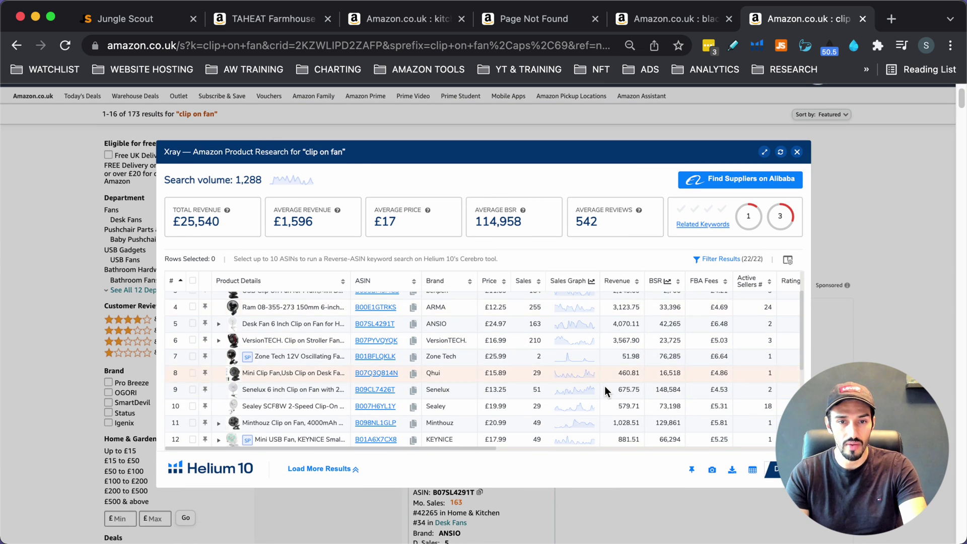
scroll(606, 386, down, 2)
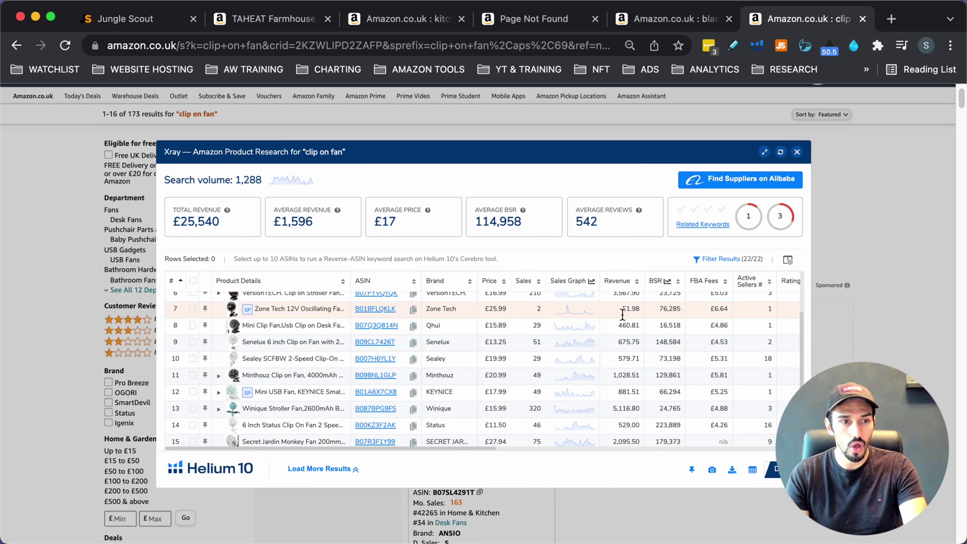
scroll(612, 317, down, 2)
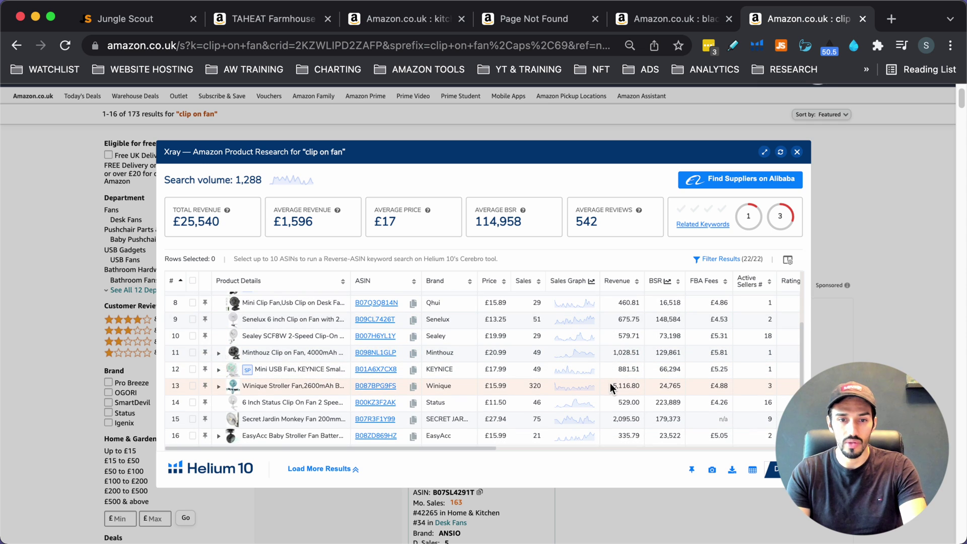
scroll(612, 384, down, 3)
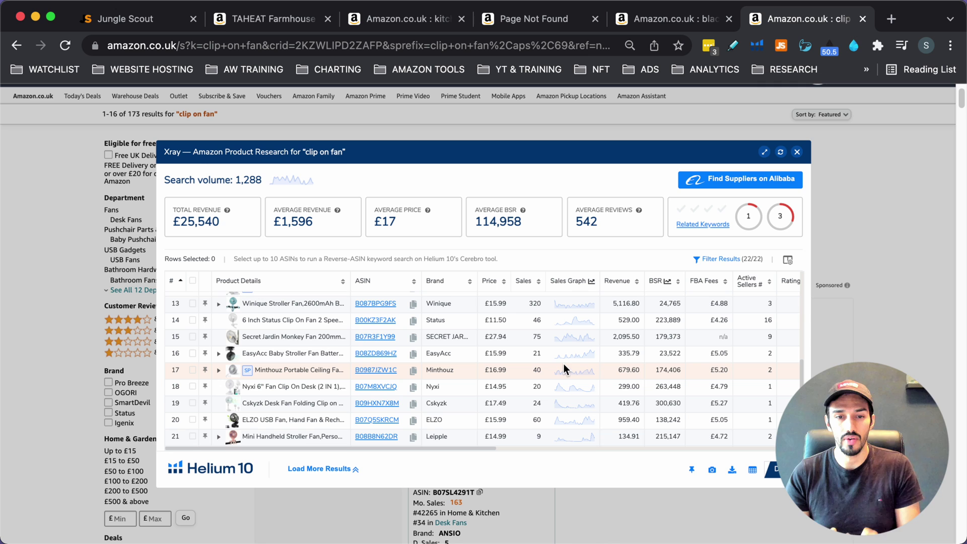
click(244, 30)
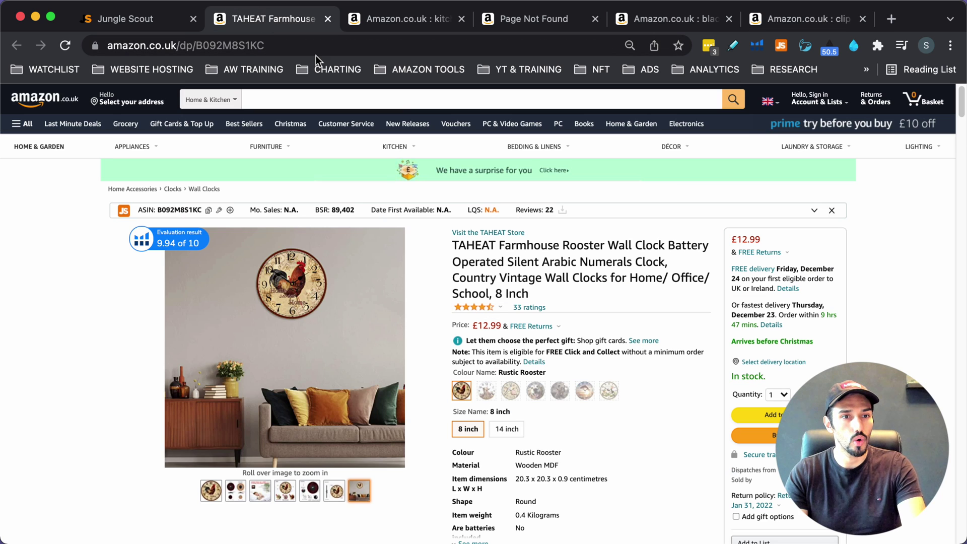
- Scroll through the TAHEAT Rooster Wall Clock listing
scroll(628, 297, down, 2)
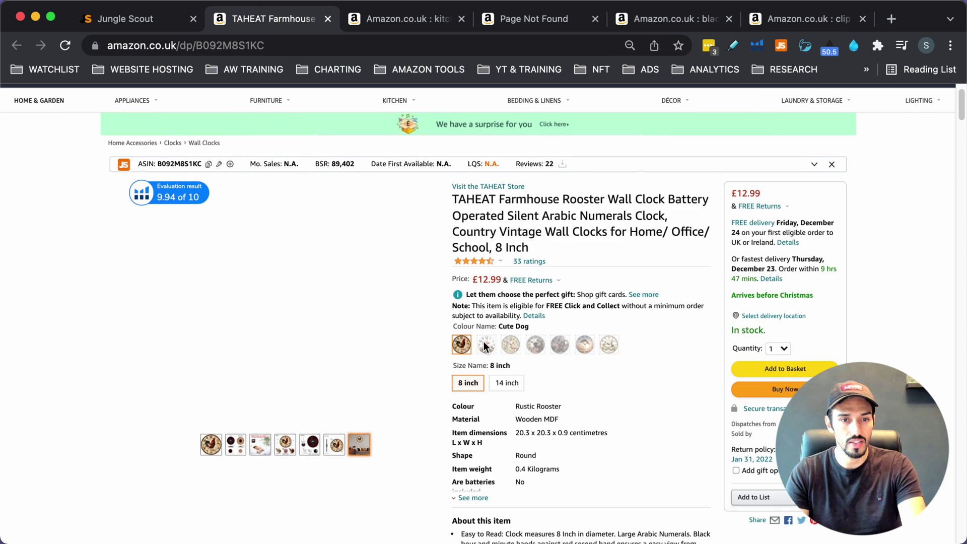
scroll(625, 343, down, 2)
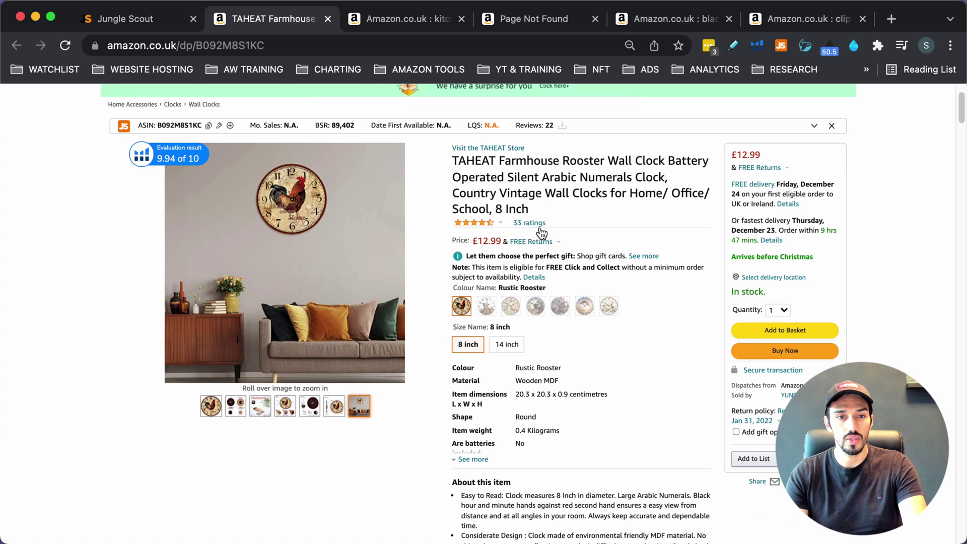
scroll(603, 299, down, 1)
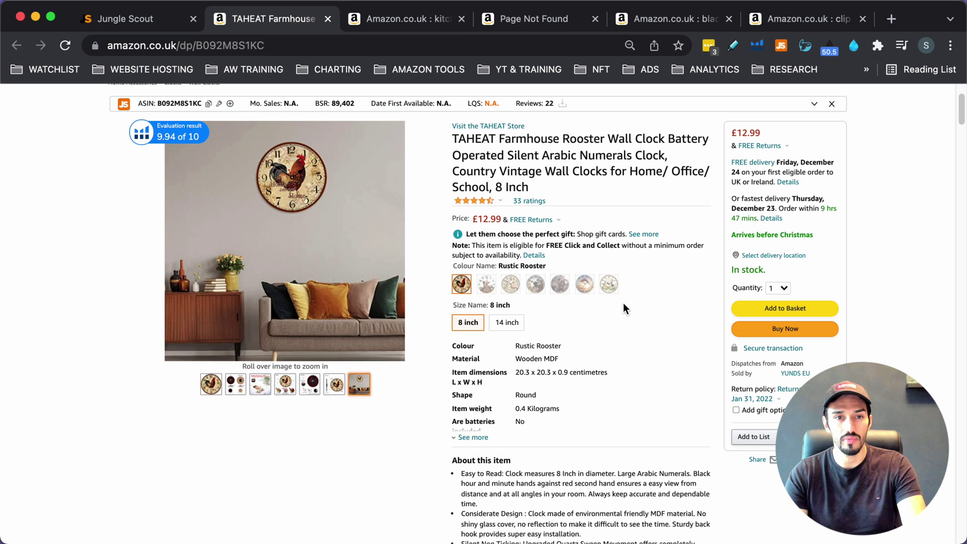
scroll(624, 303, up, 3)
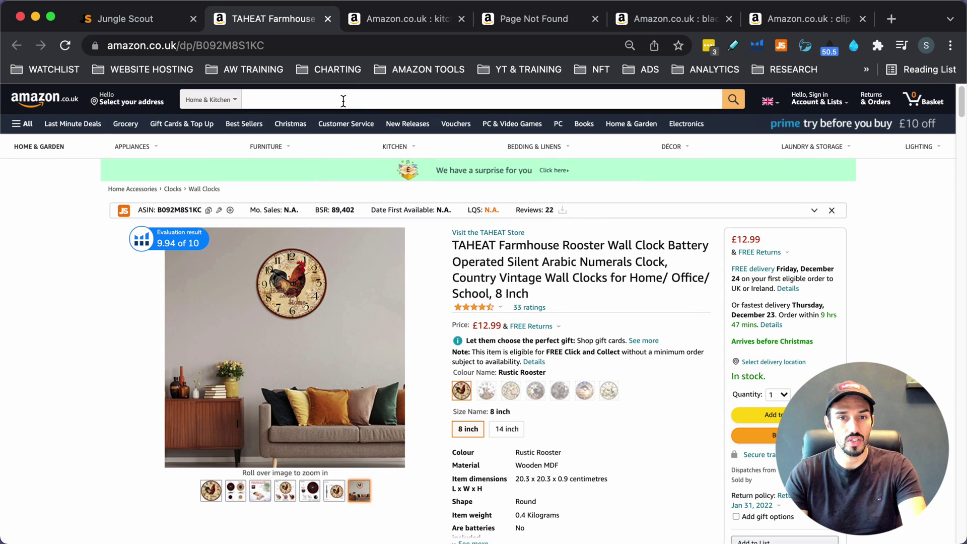
- Search Home & Kitchen for 'vintage wall clock' and bring up the Helium 10 tool list
click(343, 101)
text(vintage)
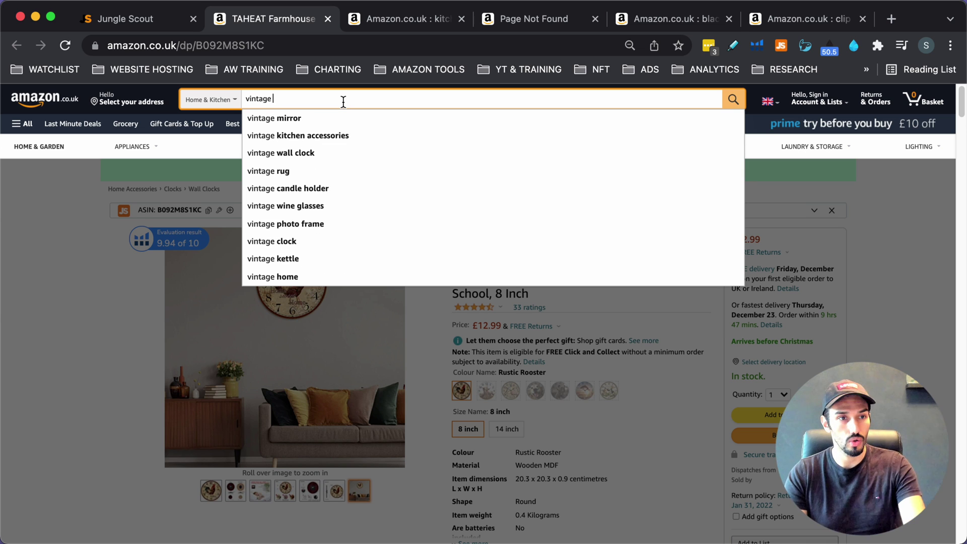
click(302, 153)
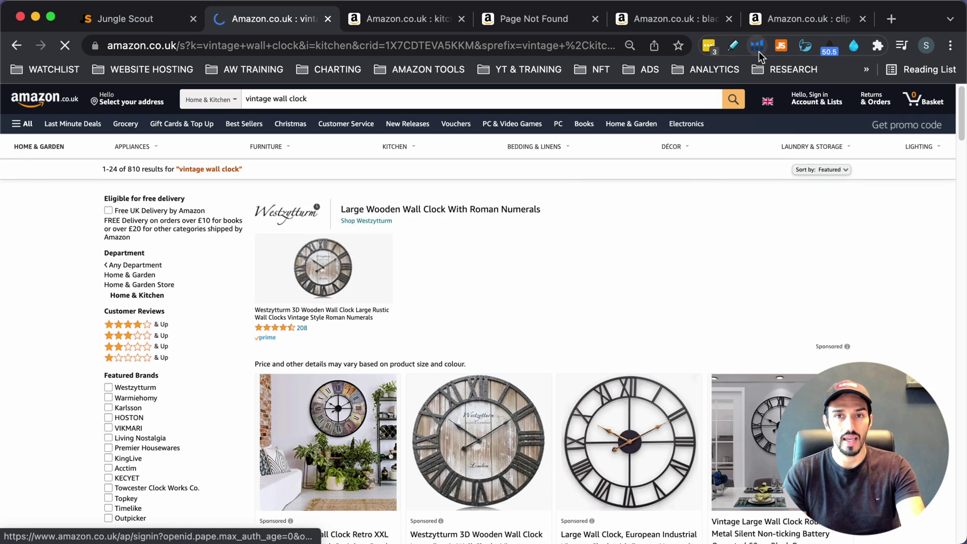
click(757, 46)
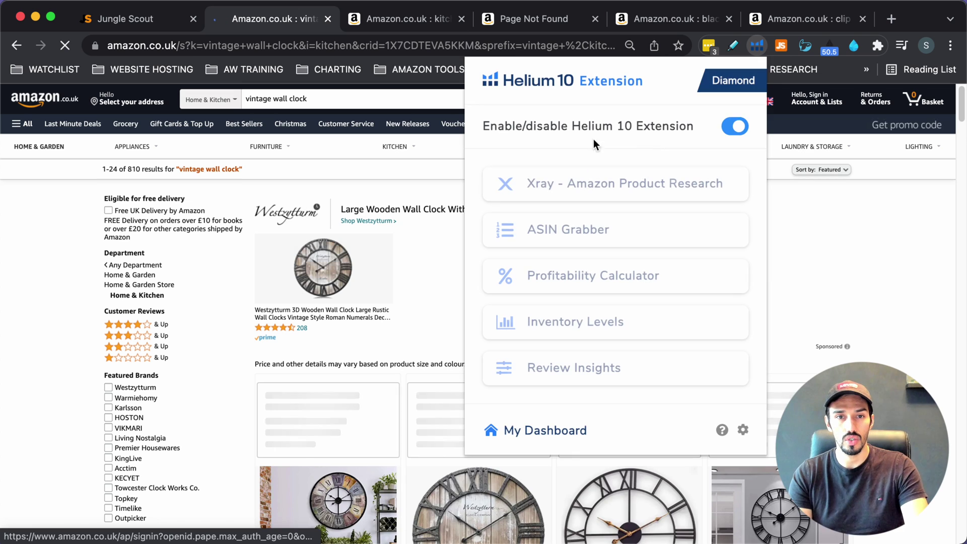
- Run Xray on vintage wall clock (433 searches, £61,257 revenue) and show its all-time search volume history
click(530, 182)
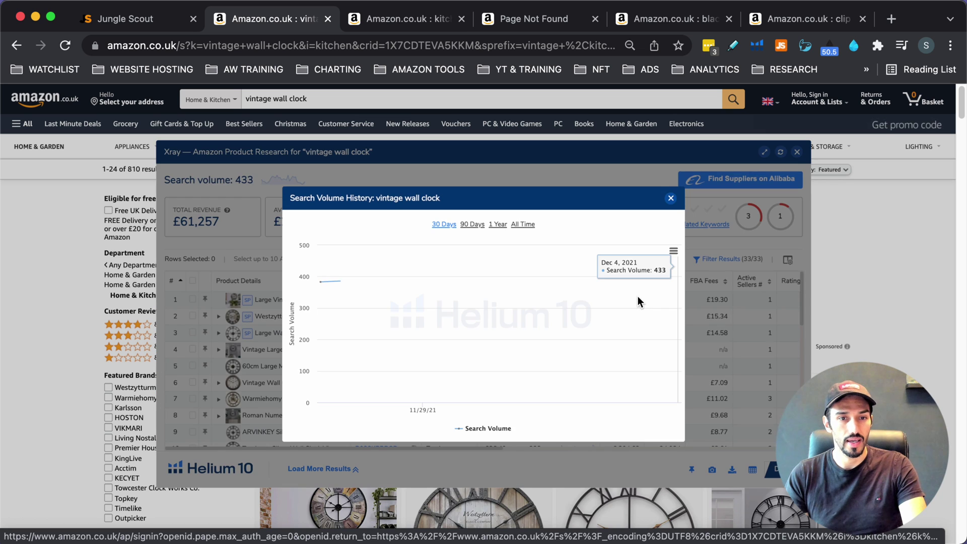
click(513, 224)
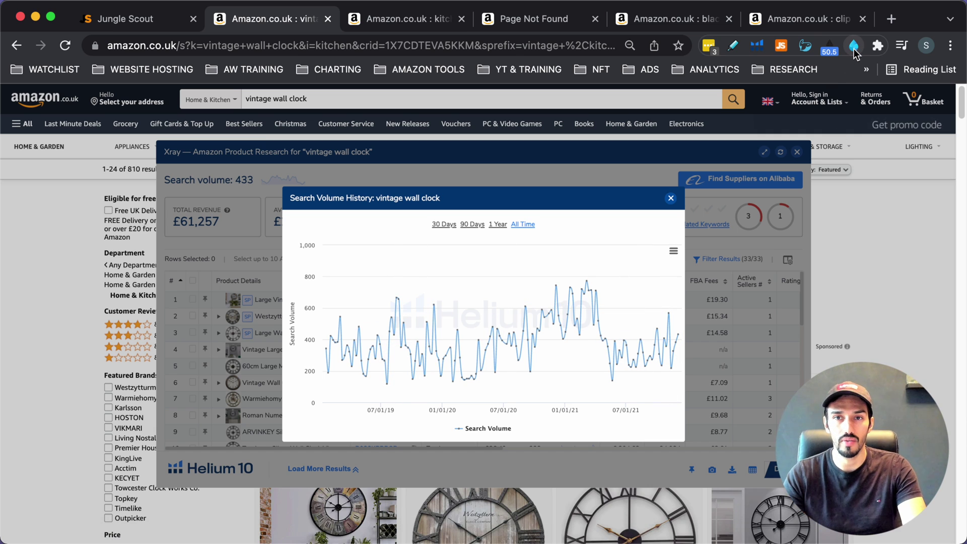
click(854, 47)
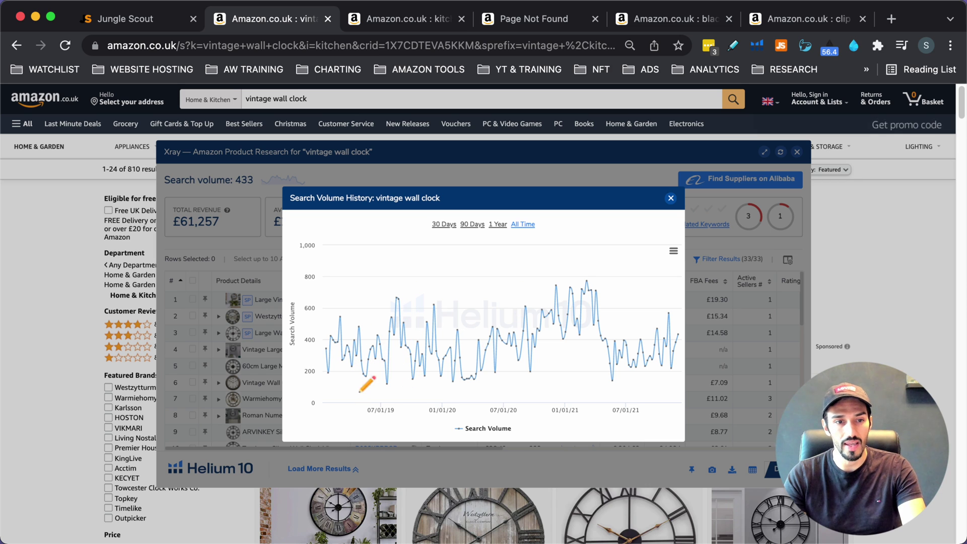
- Draw a red trend line rising from the 2019 trough toward 2021 on the vintage wall clock chart
click(367, 372)
drag(368, 373, 615, 299)
drag(310, 354, 376, 364)
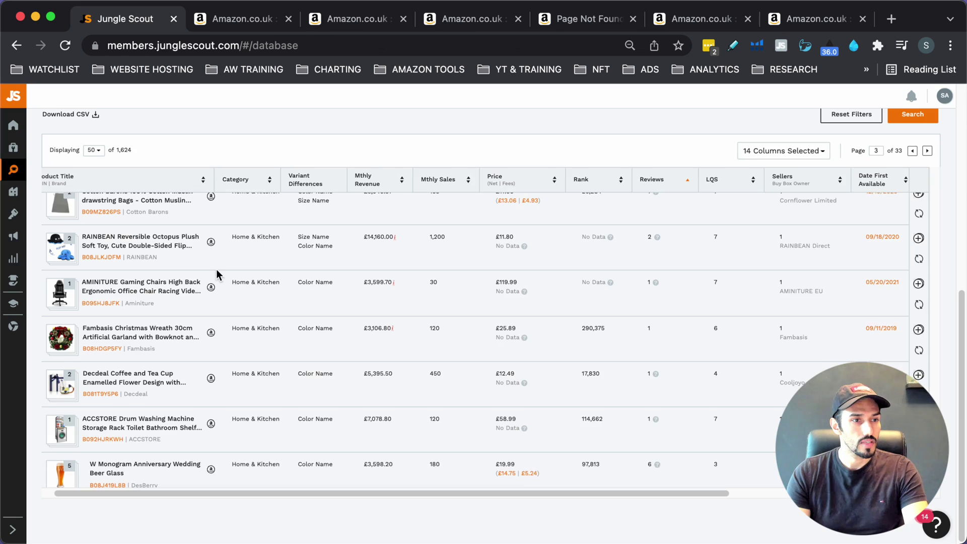
scroll(216, 269, up, 1)
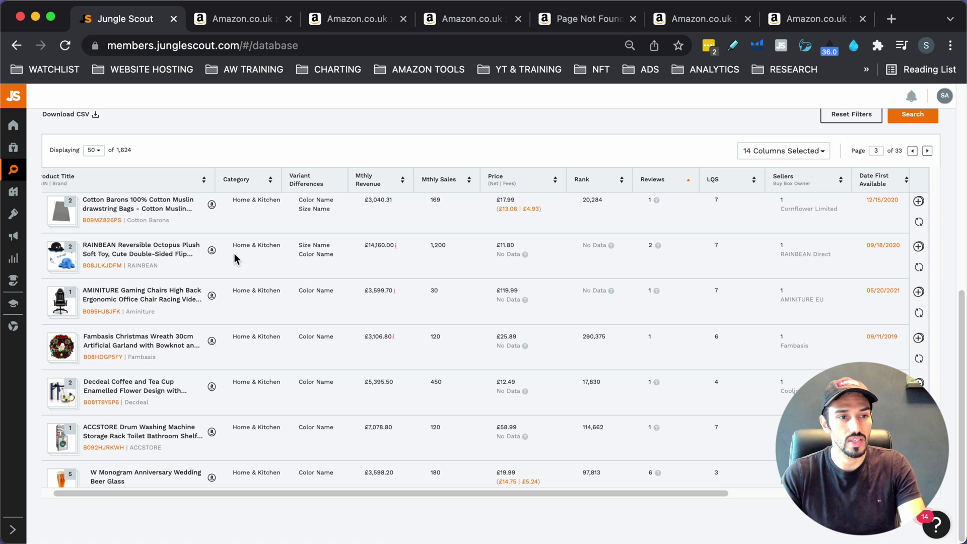
- Run Xray on the octopus soft toy results (294 searches, £292,539 revenue) and open its search volume history
click(244, 19)
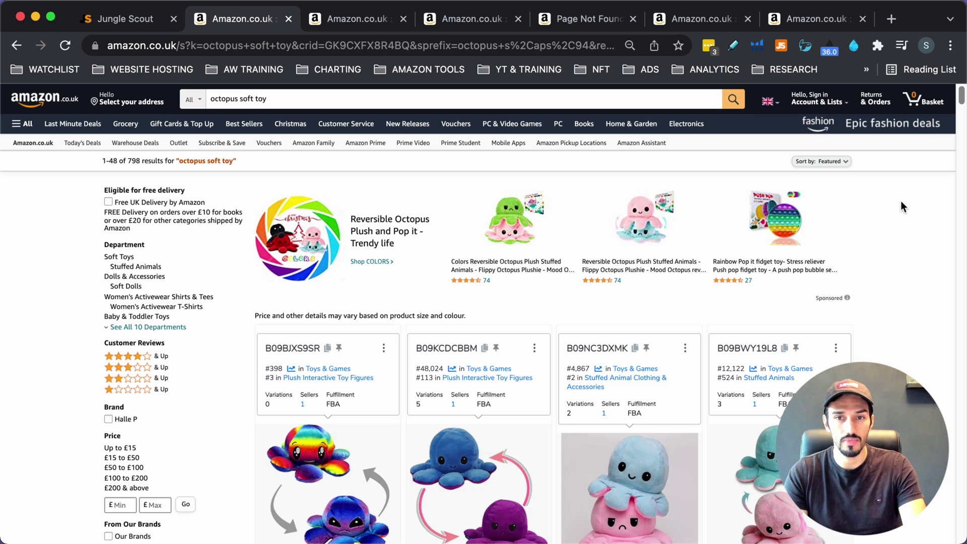
click(757, 46)
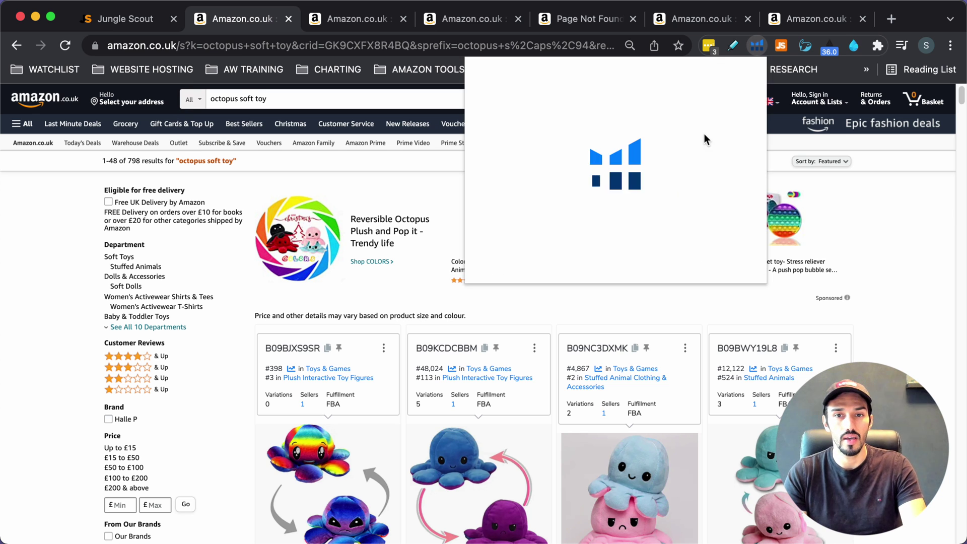
click(501, 179)
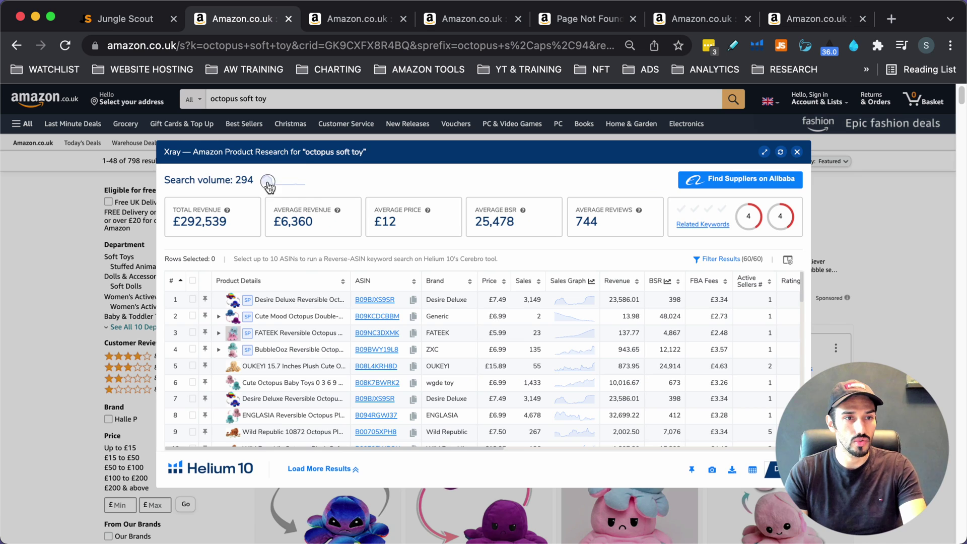
click(267, 183)
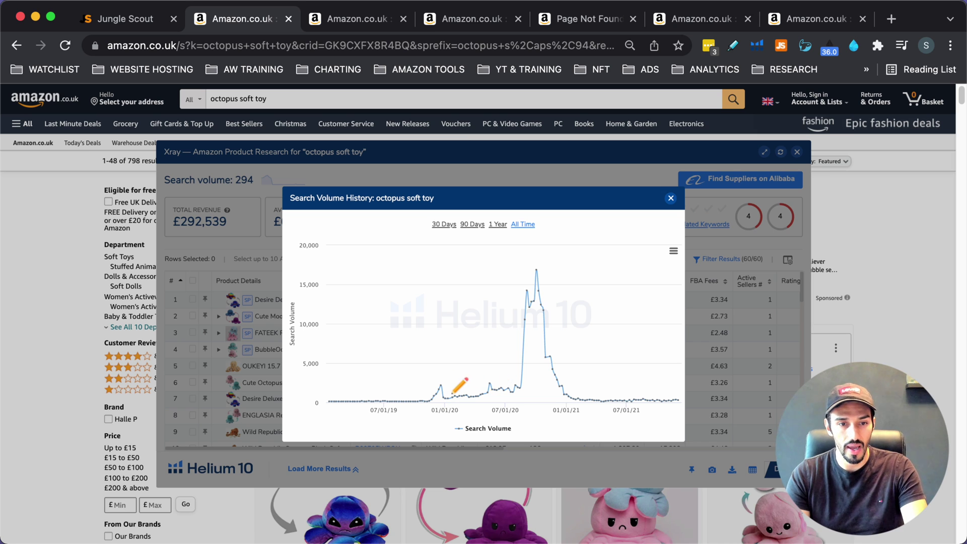
- Underline the early-2020 stretch of the octopus soft toy chart in red, then clear the drawing
drag(453, 391, 503, 387)
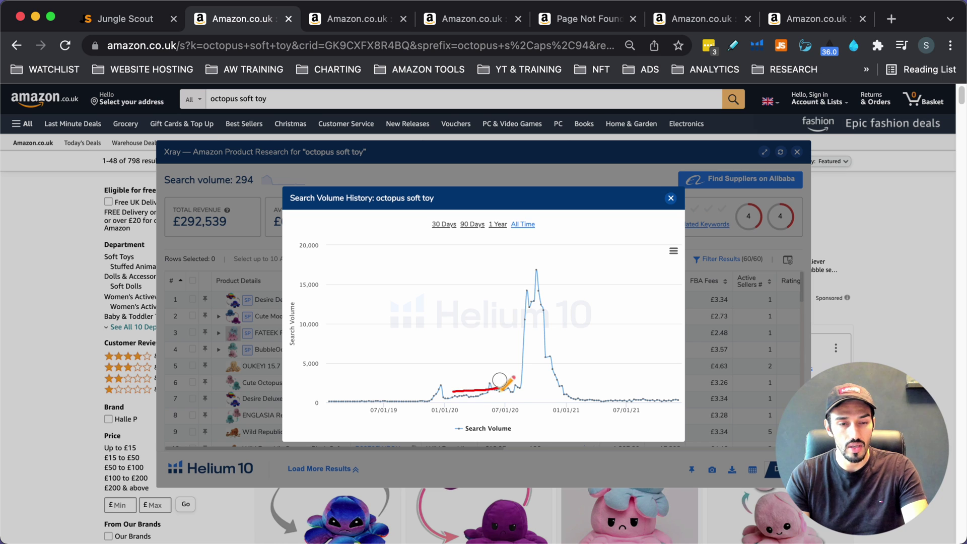
click(853, 48)
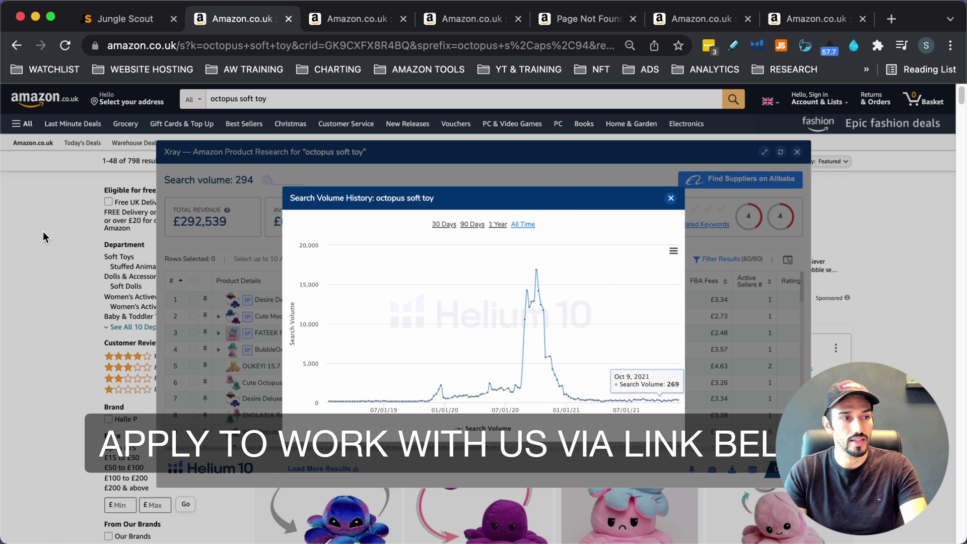
- Close the search volume history and scroll down the octopus soft toy product table
click(671, 199)
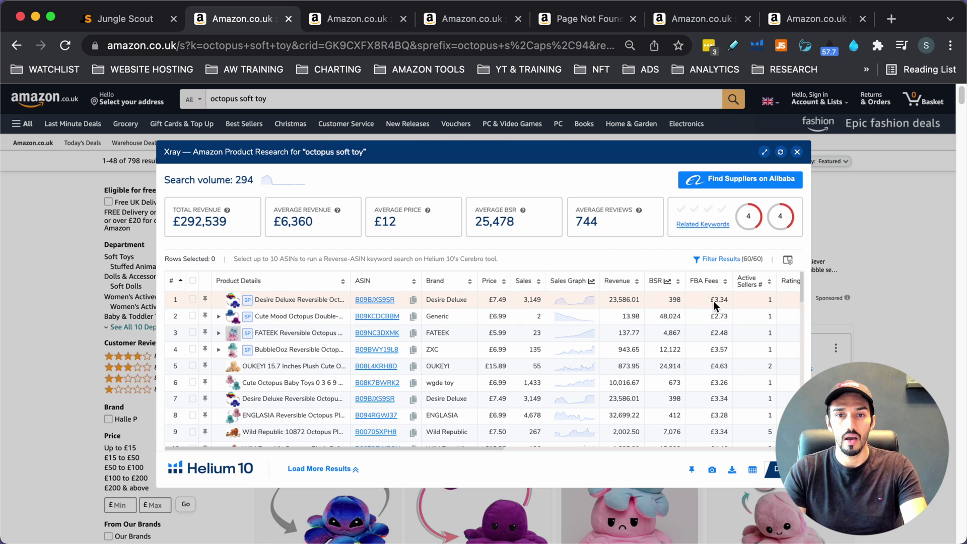
scroll(758, 307, down, 2)
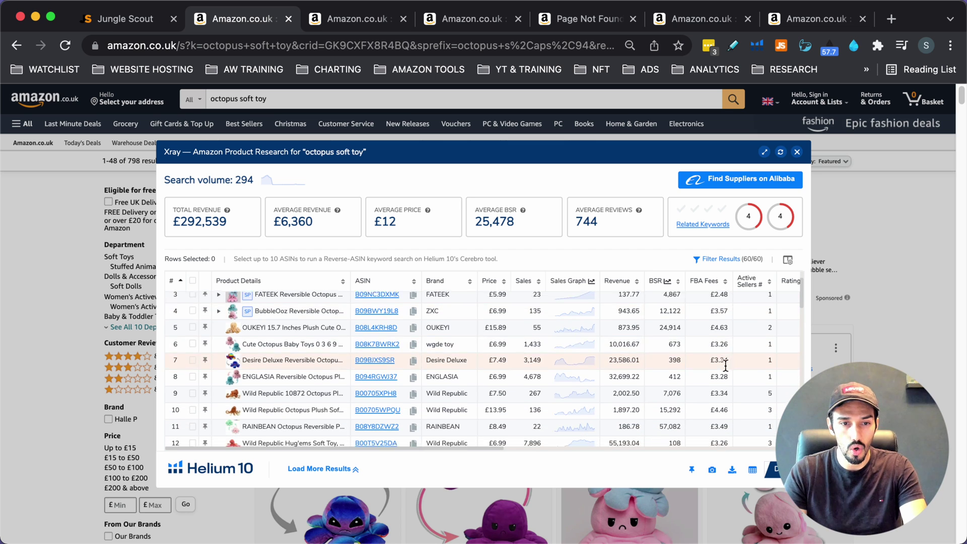
scroll(726, 365, down, 5)
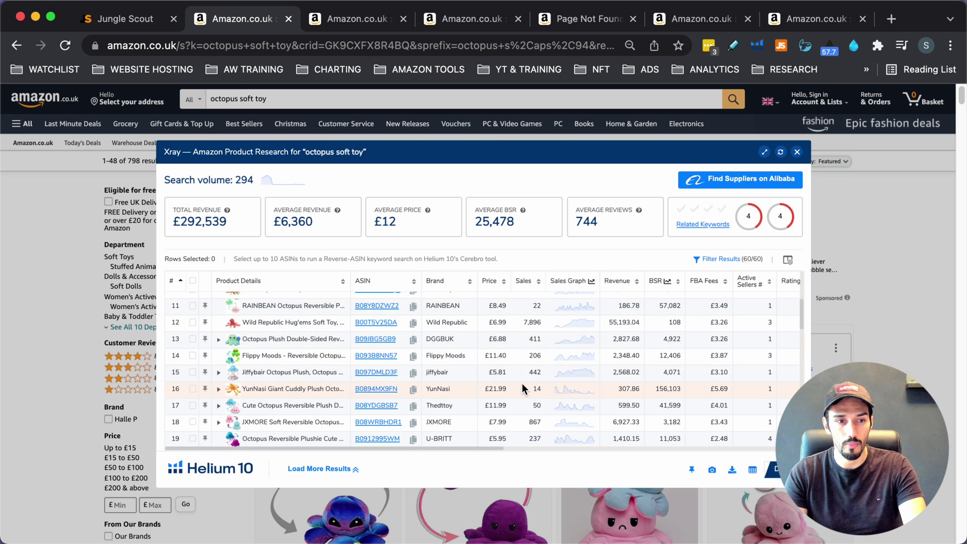
scroll(522, 387, down, 2)
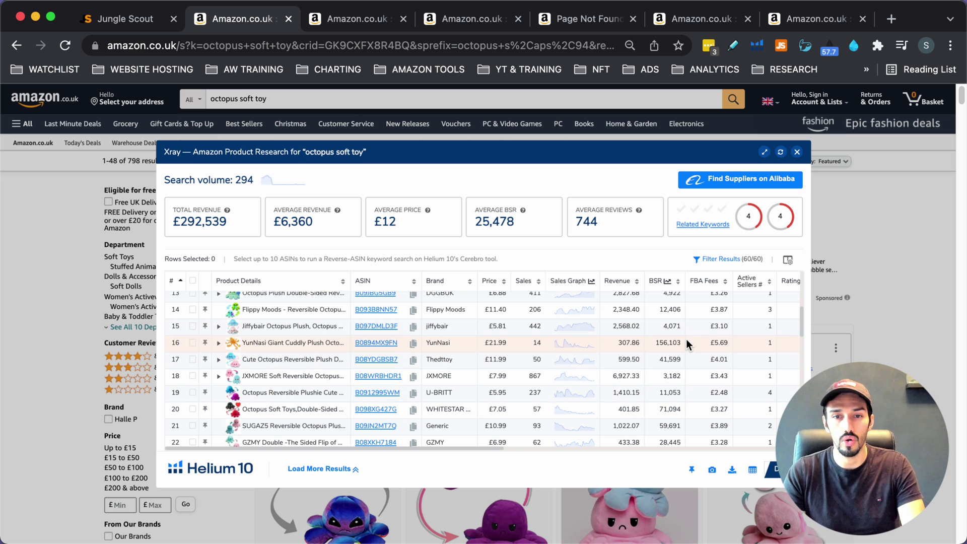
- Scroll the table sideways to review Sales Graph and Revenue for rows 9–17, including Wild Republic Hug'ems
scroll(686, 340, right, 3)
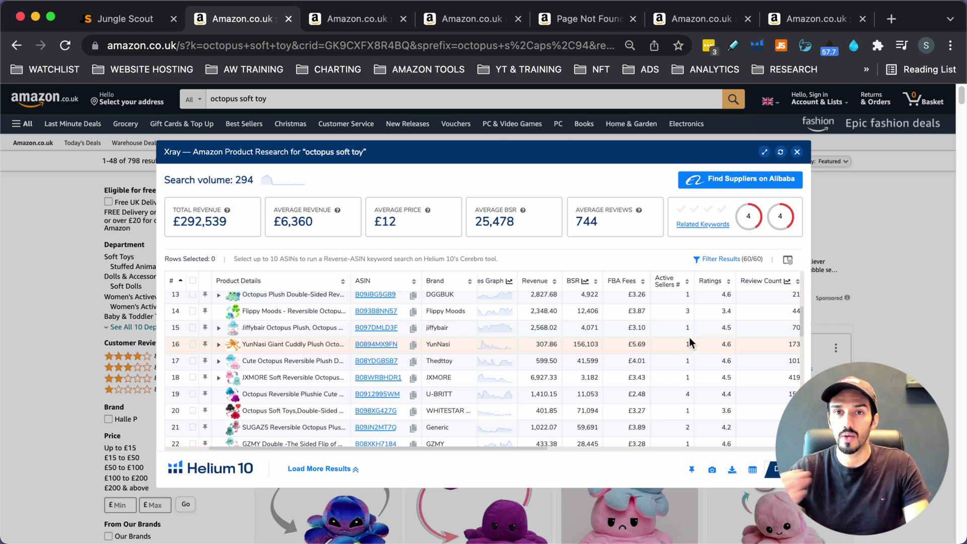
scroll(630, 323, left, 3)
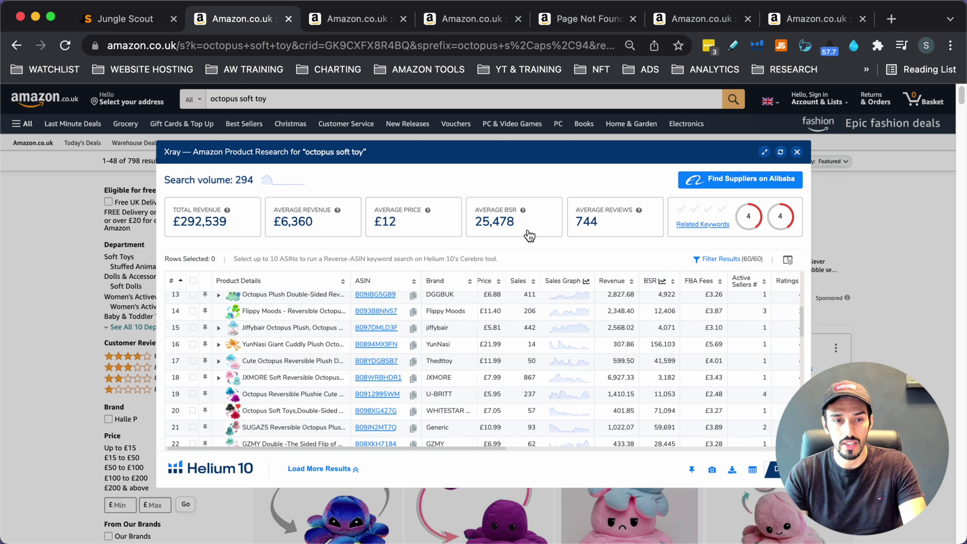
scroll(579, 328, right, 2)
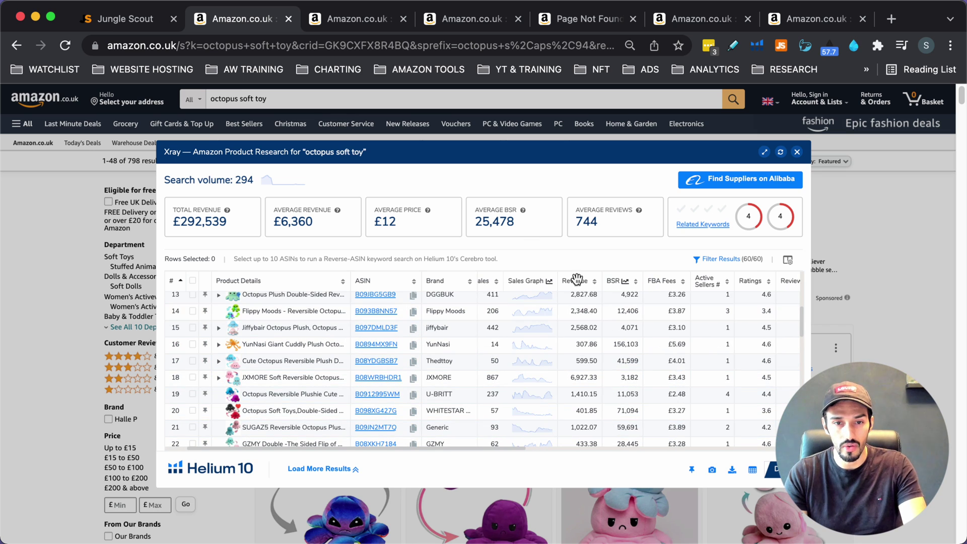
scroll(603, 427, down, 4)
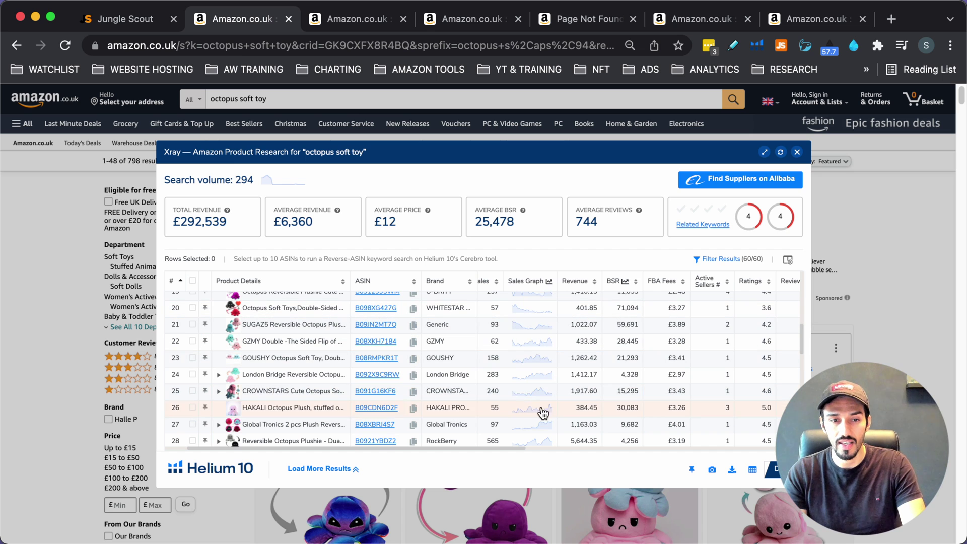
scroll(543, 413, up, 5)
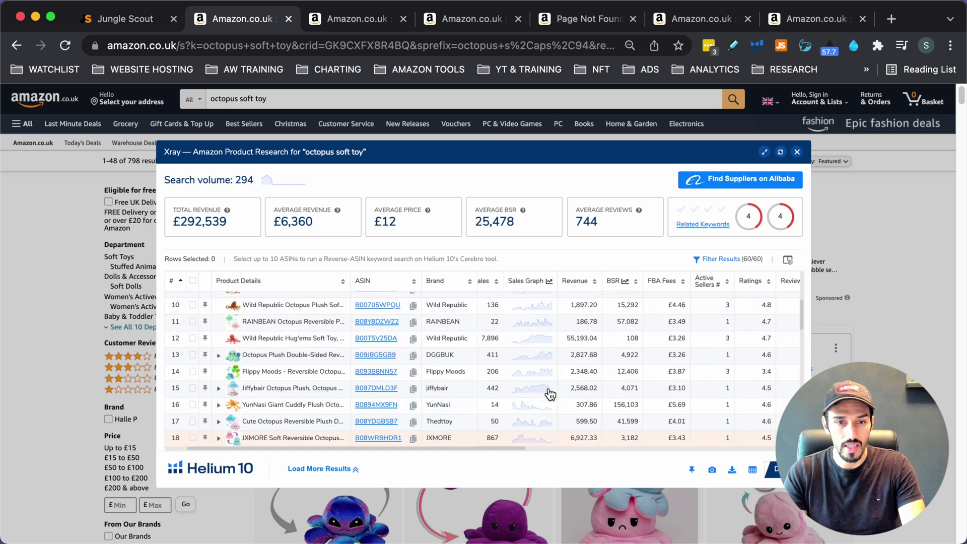
scroll(550, 394, up, 3)
scroll(548, 388, down, 3)
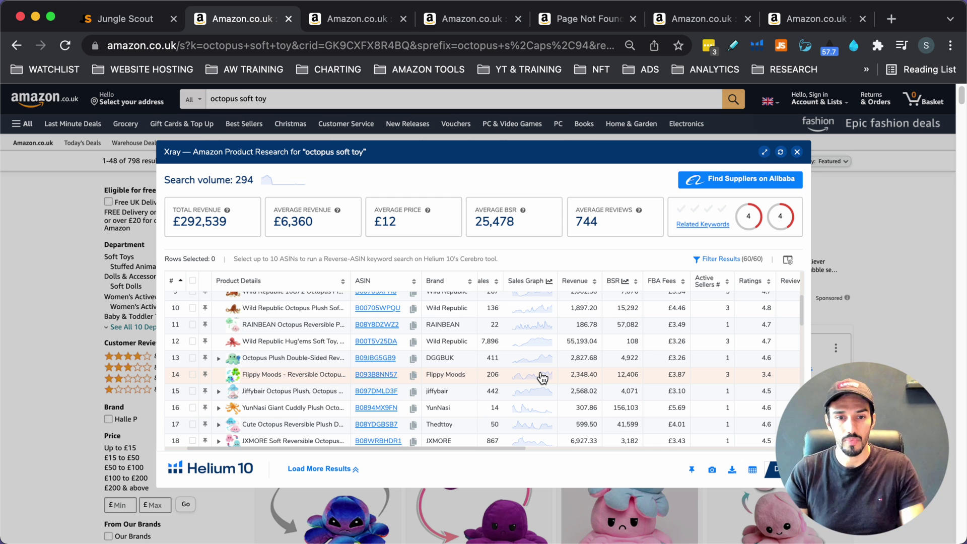
scroll(540, 375, up, 5)
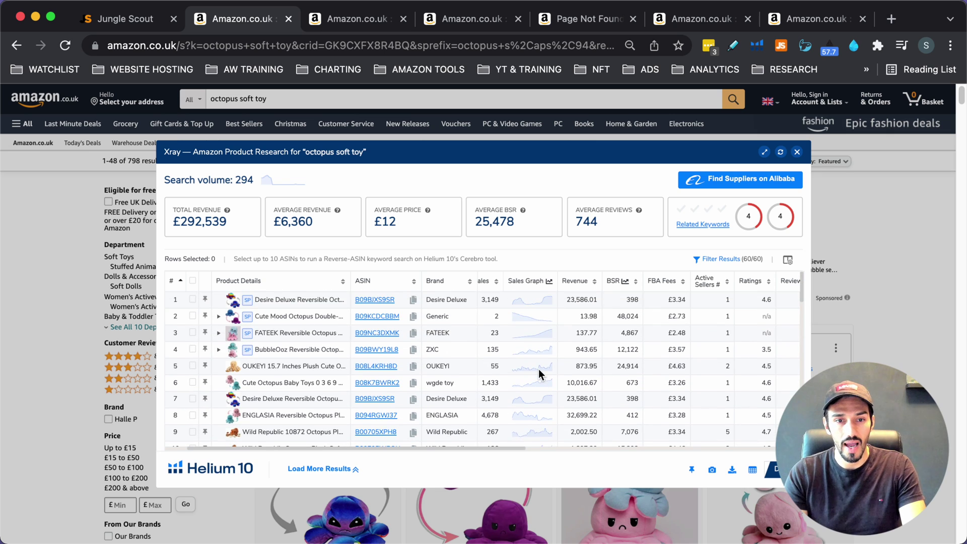
scroll(541, 375, down, 3)
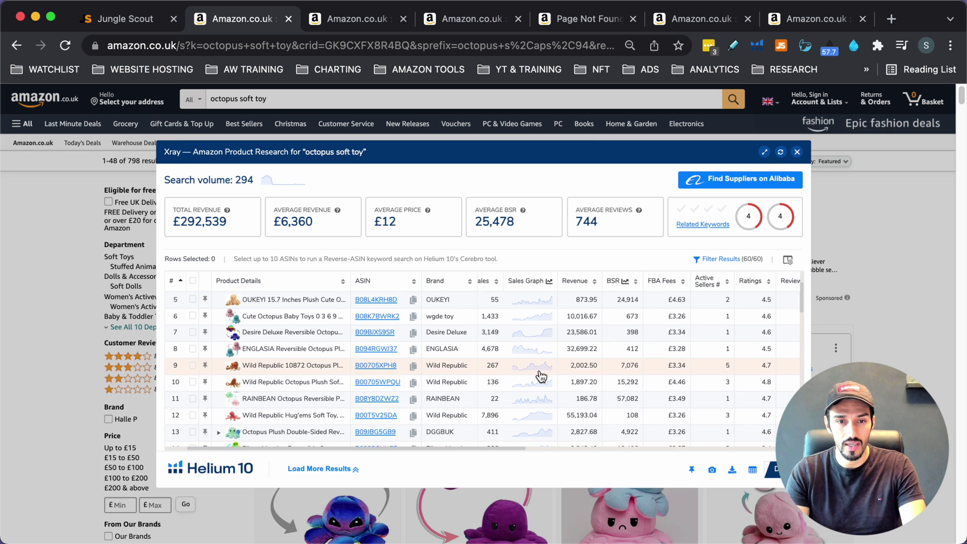
scroll(540, 375, down, 3)
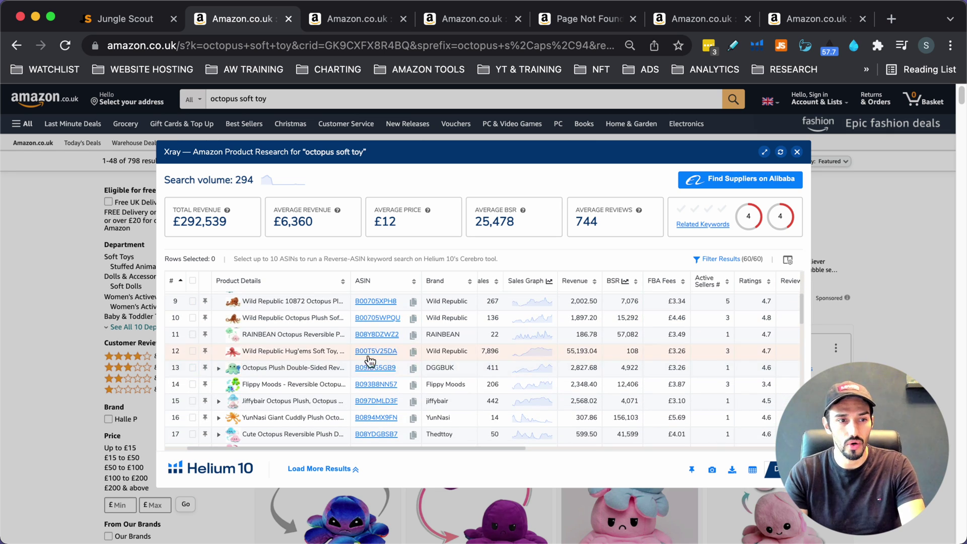
mouse_move(392, 356)
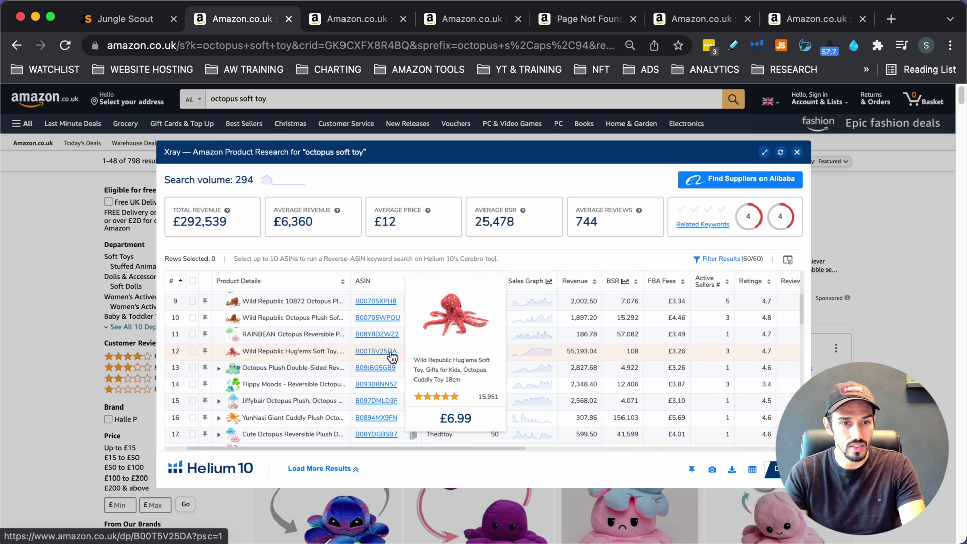
scroll(594, 350, right, 3)
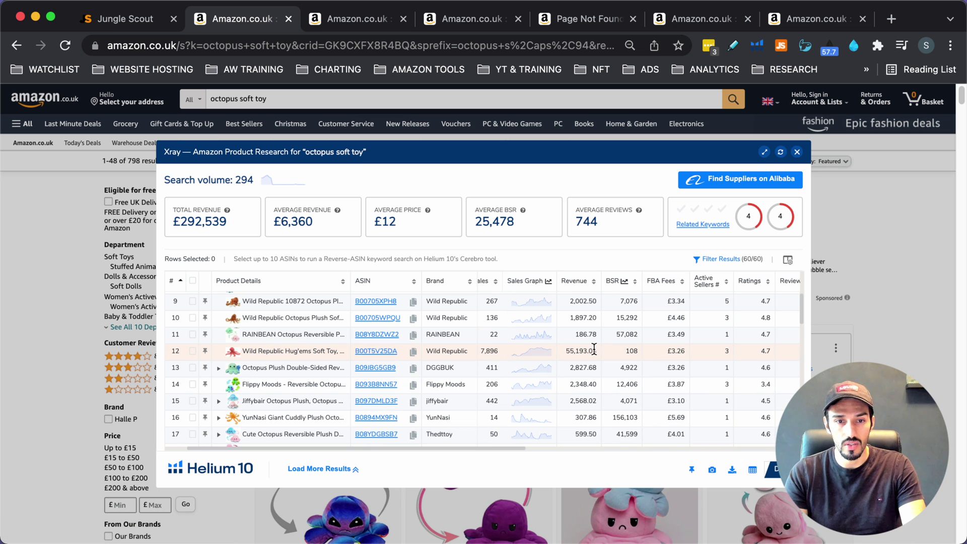
scroll(595, 350, right, 5)
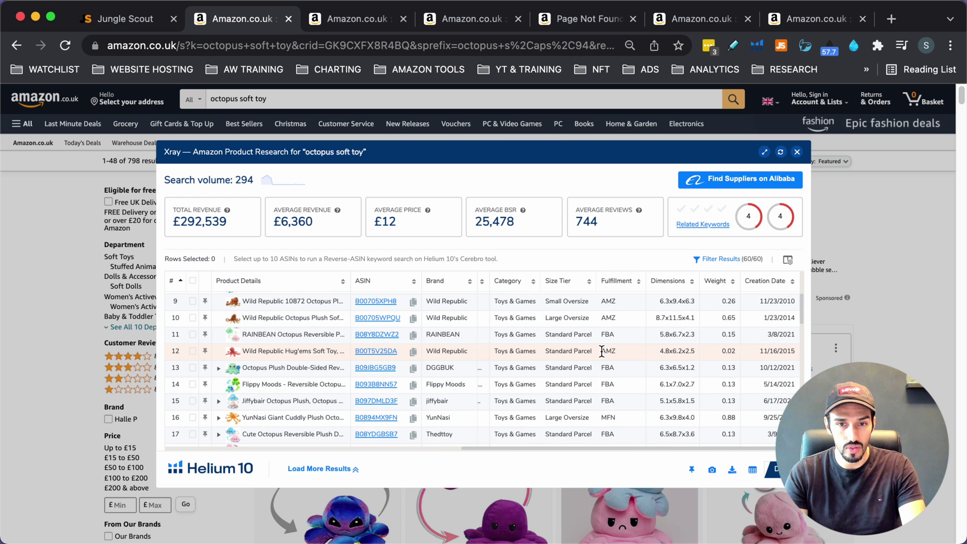
scroll(605, 355, left, 5)
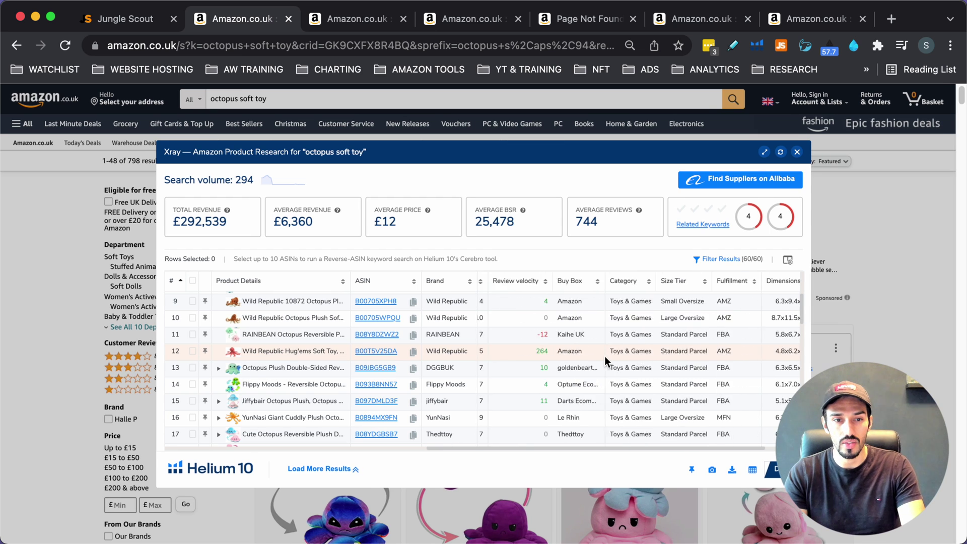
scroll(606, 357, left, 4)
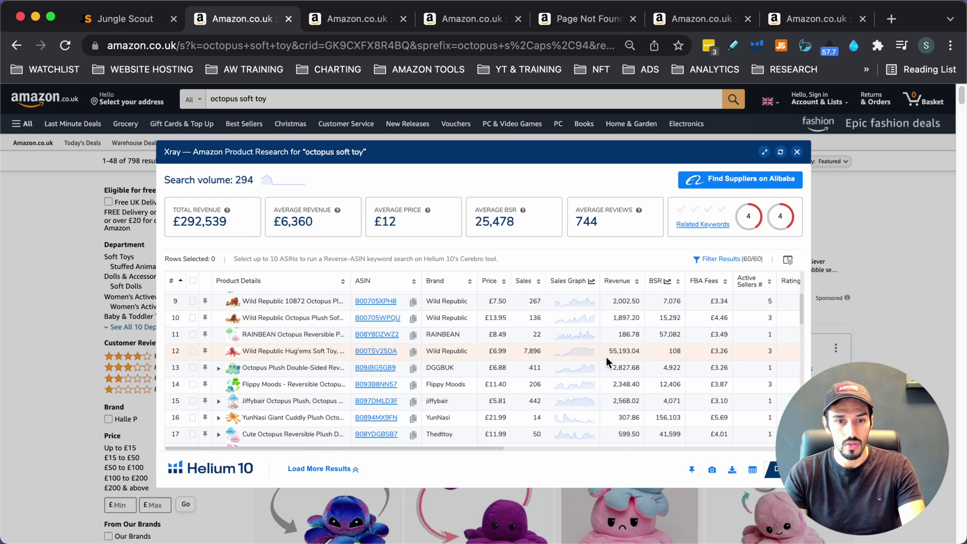
- Open the Wild Republic Hug'ems all-time sales chart, draw rising and falling red lines, then clear them
click(578, 351)
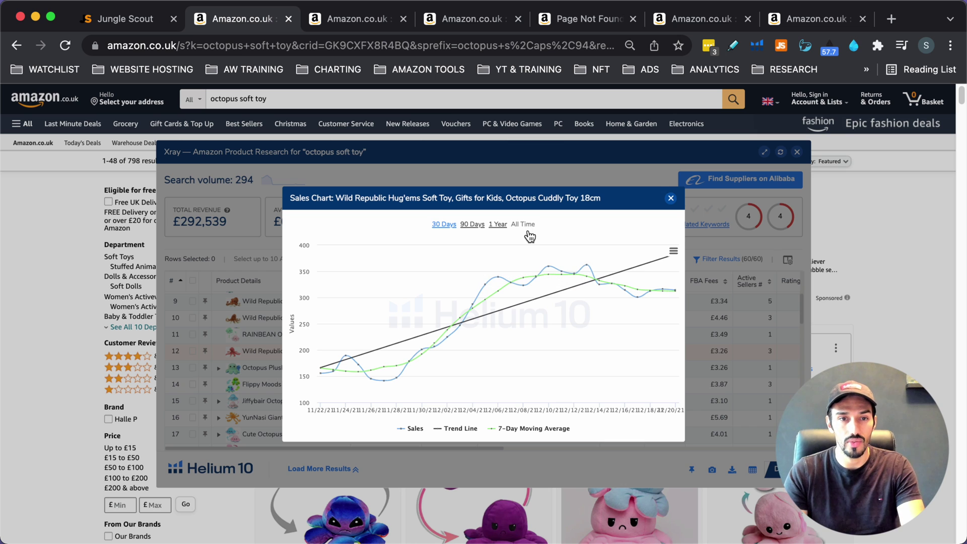
click(524, 226)
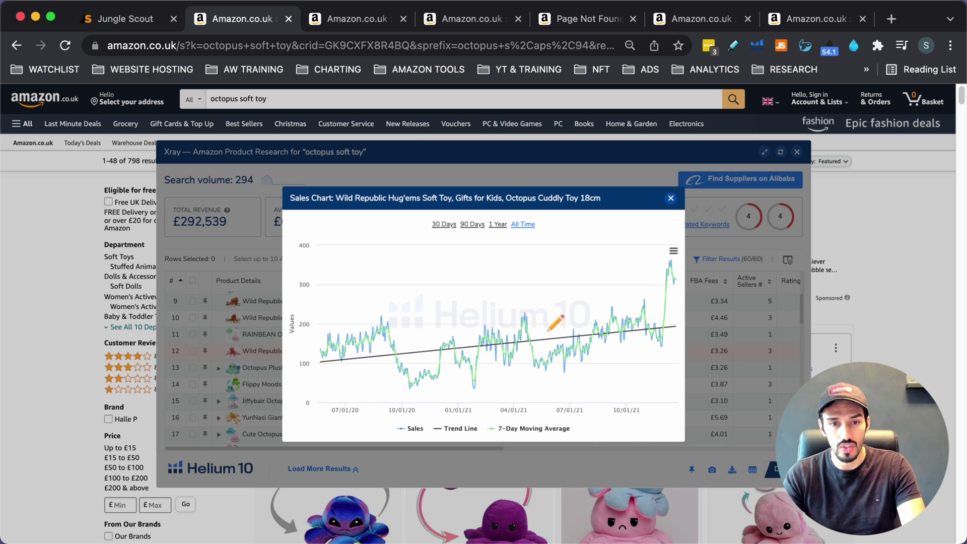
click(376, 384)
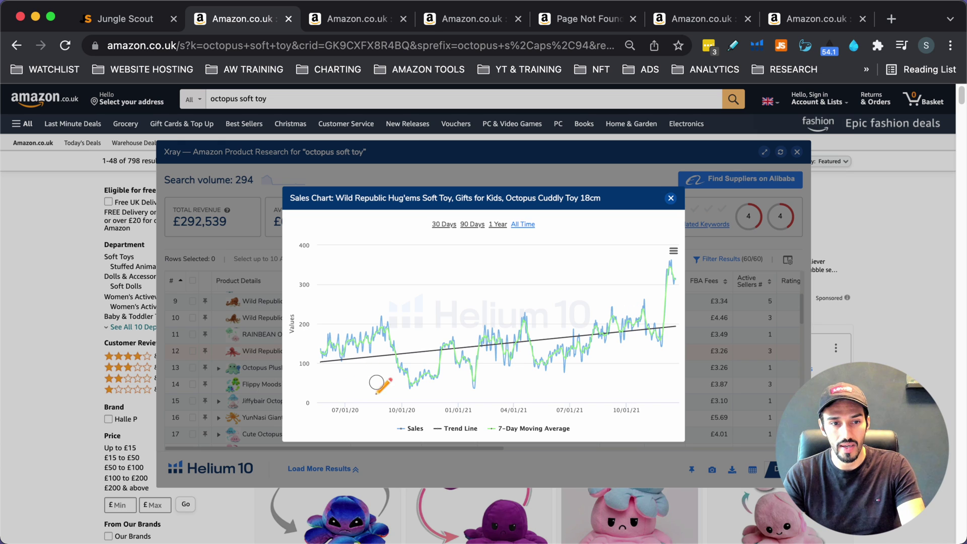
mouse_move(376, 384)
mouse_down()
mouse_move(594, 344)
mouse_move(669, 341)
mouse_up()
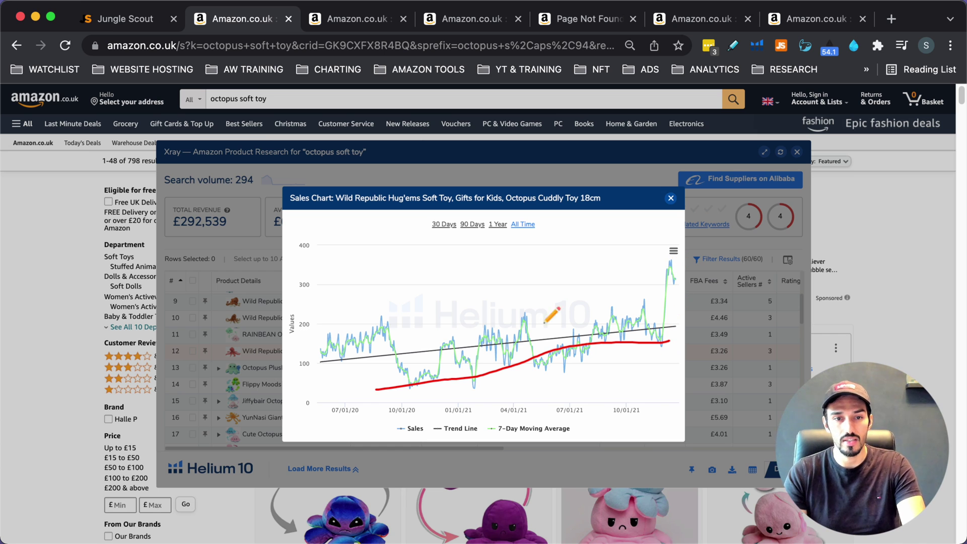
mouse_move(362, 235)
mouse_down()
mouse_move(616, 322)
mouse_move(663, 356)
mouse_up()
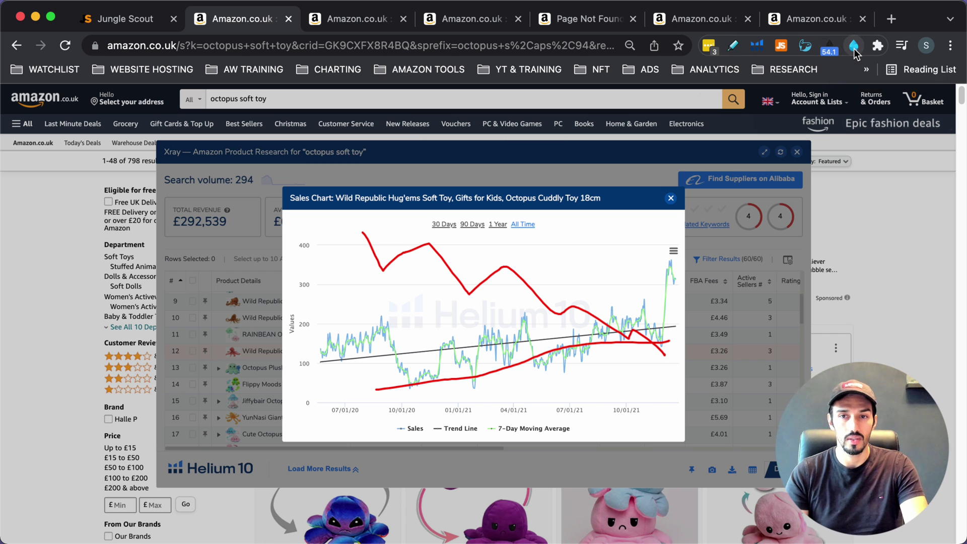
click(854, 45)
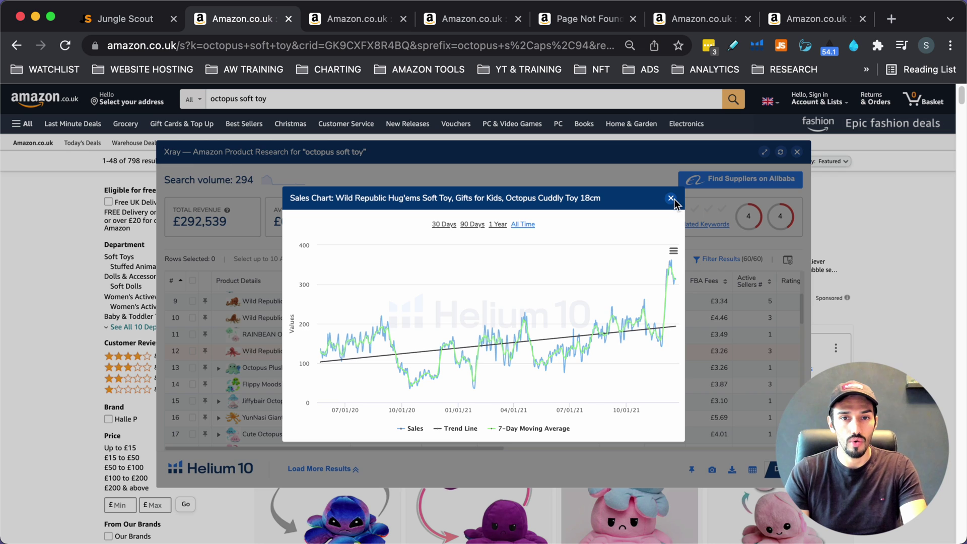
- Close the sales chart and sort the octopus toys by revenue, highest first
click(672, 198)
scroll(297, 394, down, 3)
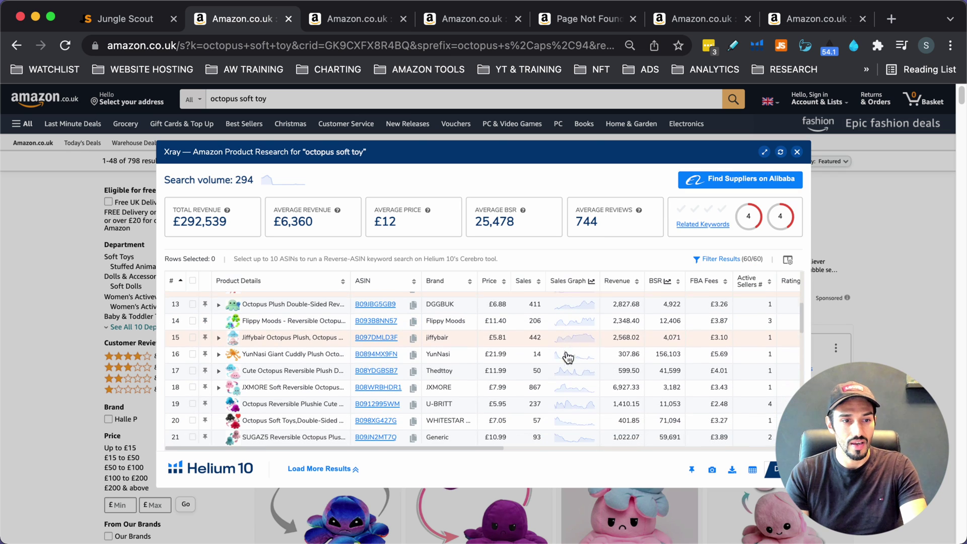
scroll(629, 336, down, 2)
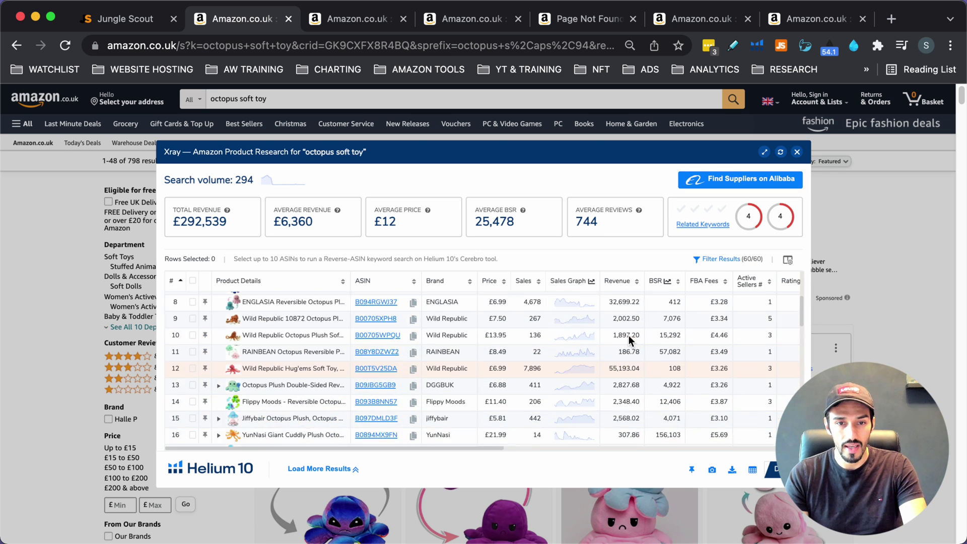
scroll(638, 343, up, 8)
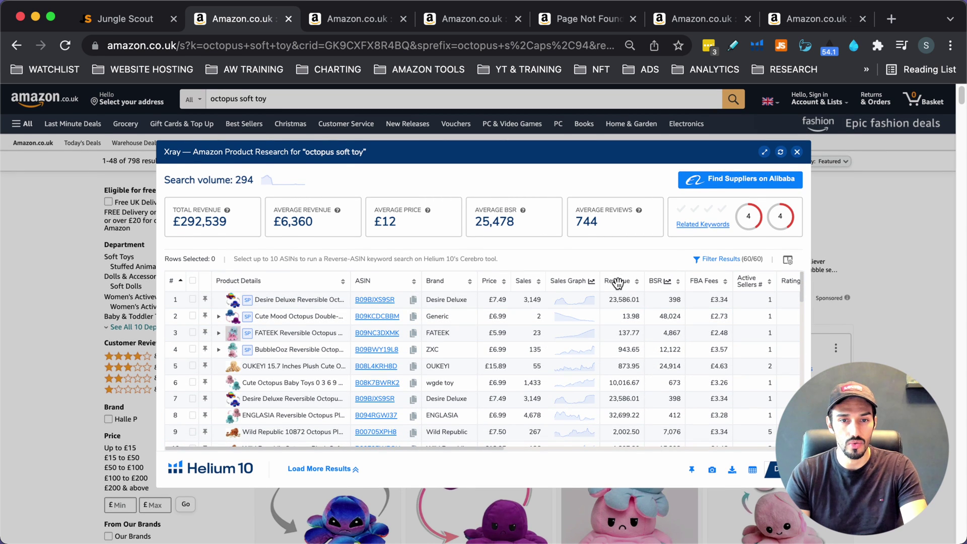
click(620, 282)
click(622, 282)
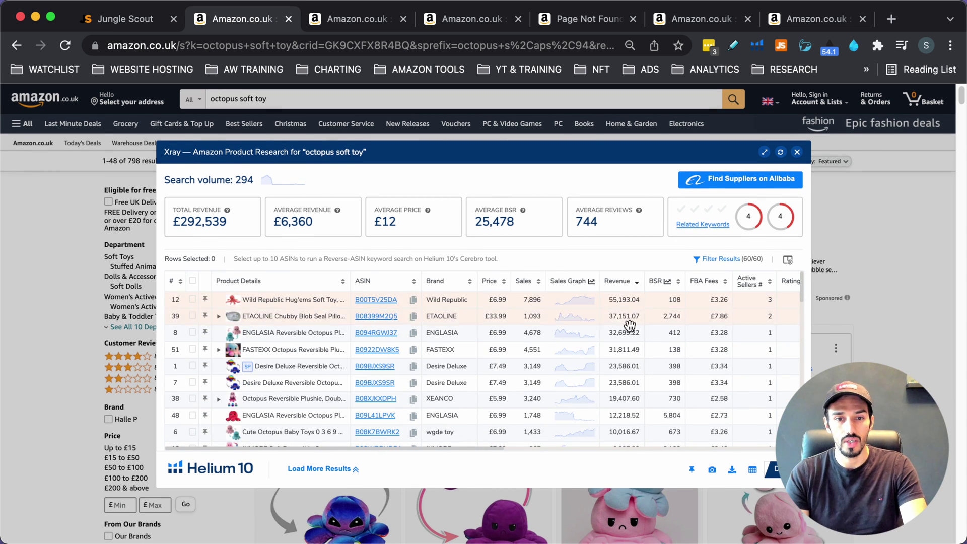
- Open the ENGLASIA reversible octopus listing in a new tab
scroll(616, 331, right, 5)
scroll(617, 331, left, 1)
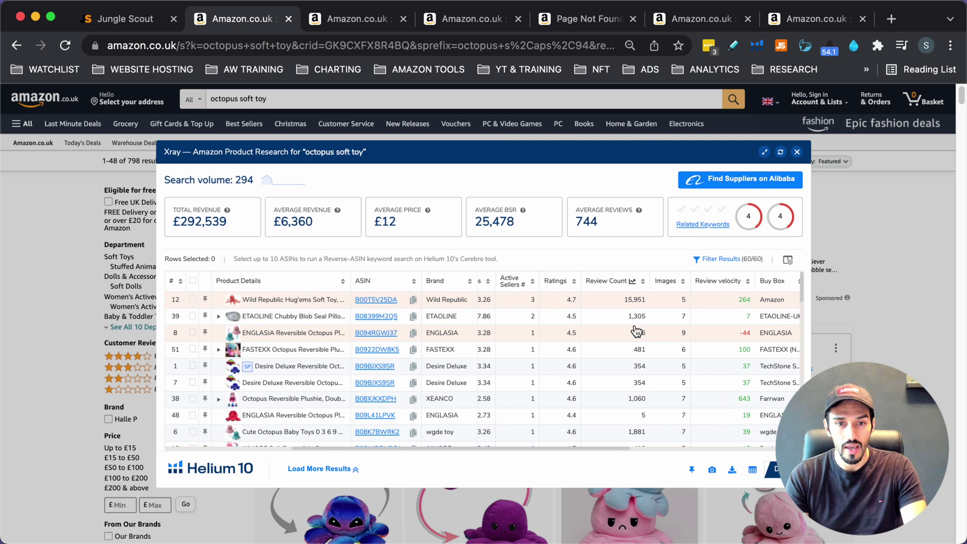
scroll(629, 384, left, 3)
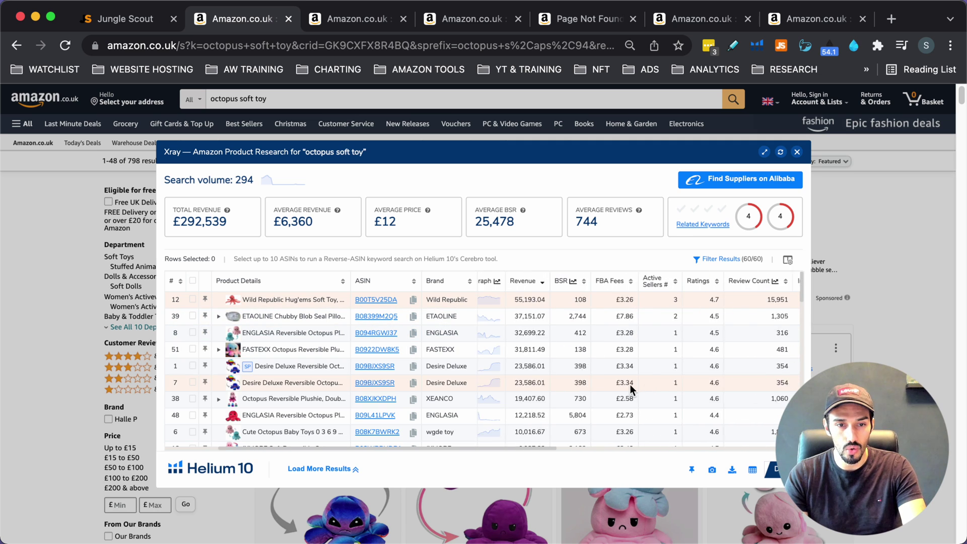
scroll(594, 397, right, 3)
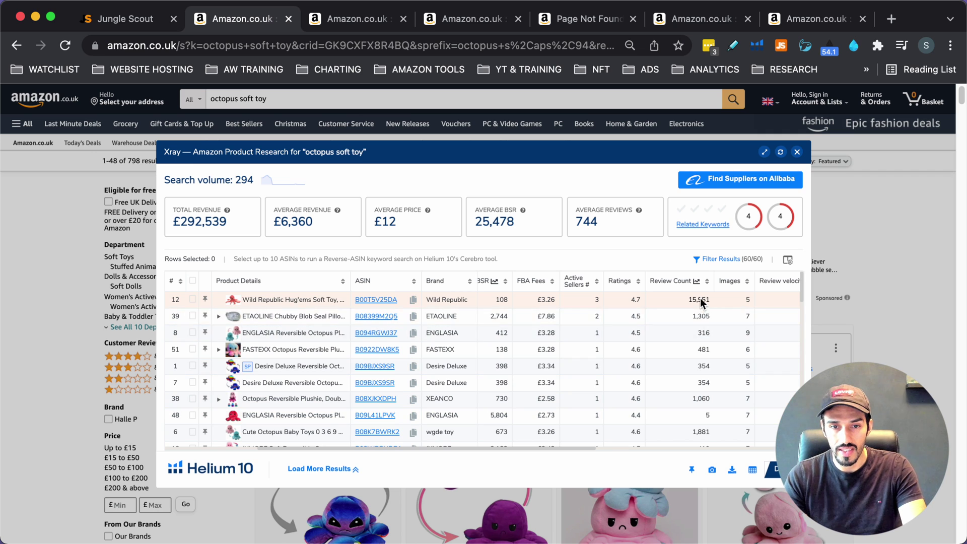
scroll(705, 382, down, 3)
scroll(700, 362, down, 1)
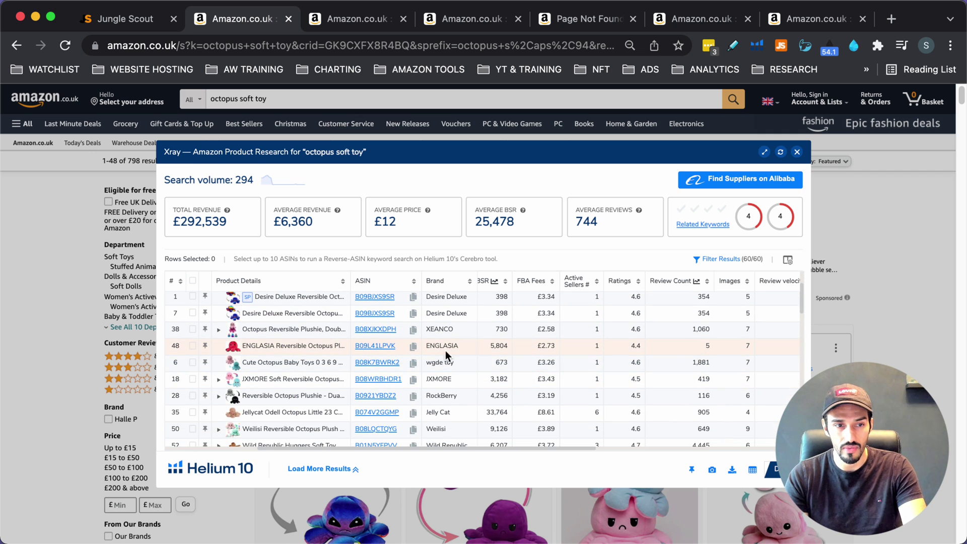
scroll(383, 349, left, 1)
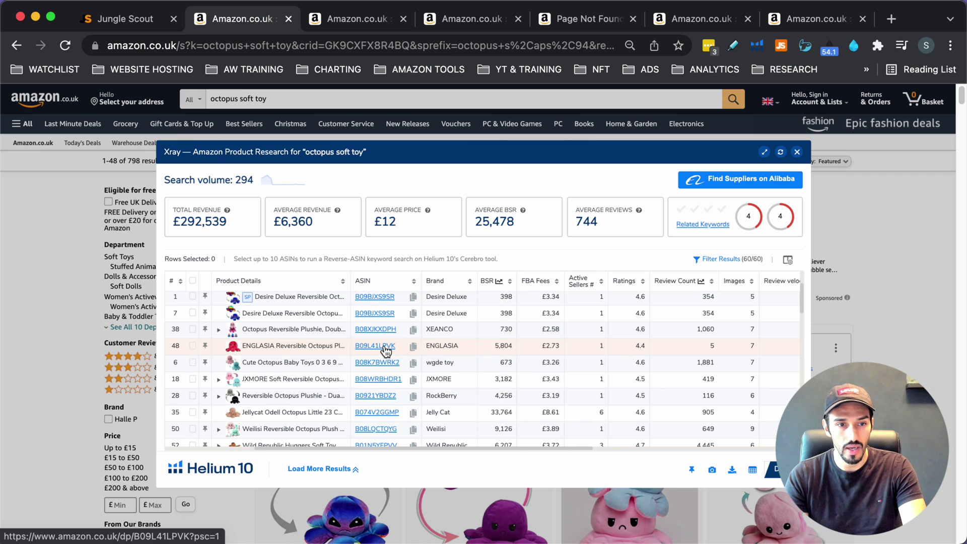
right_click(386, 349)
click(423, 259)
- Open the Bohoil octopus listing in a new tab, then view the ENGLASIA page
scroll(693, 370, down, 6)
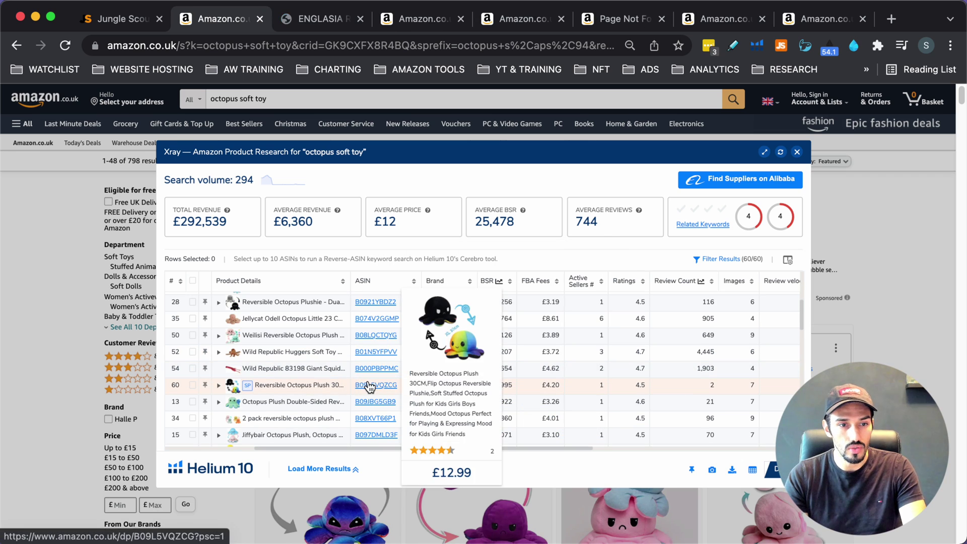
right_click(369, 386)
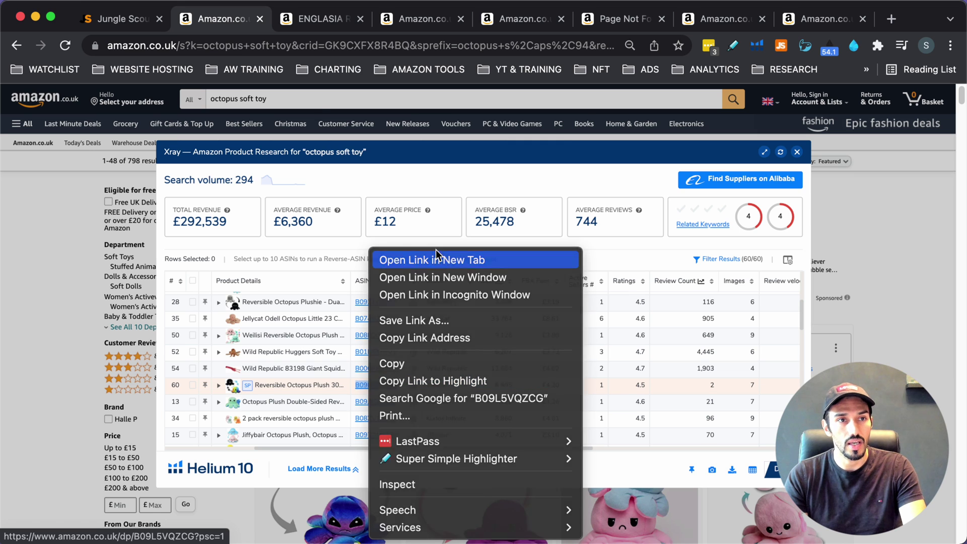
click(436, 257)
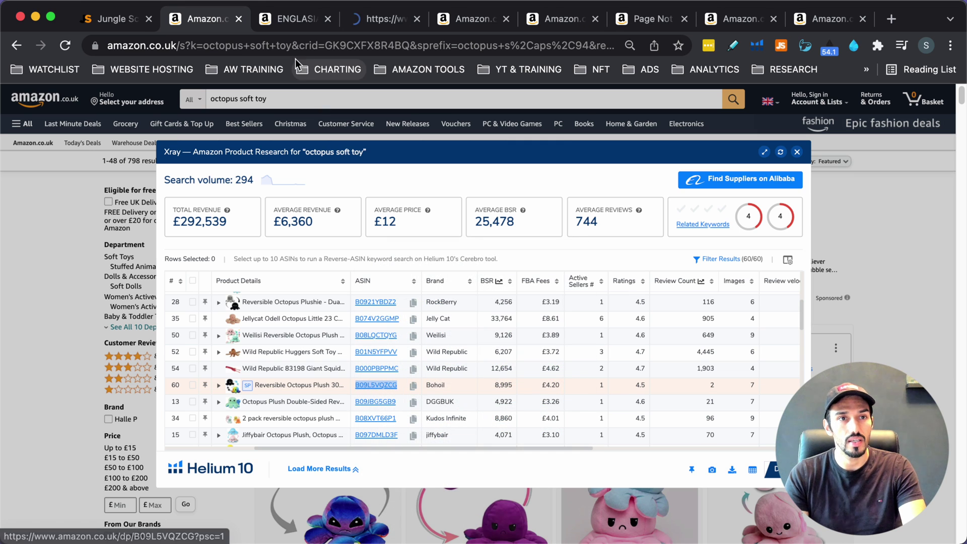
click(302, 24)
- Browse the ENGLASIA octopus plush photos, then move on to the Bohoil 30CM listing
scroll(603, 279, down, 1)
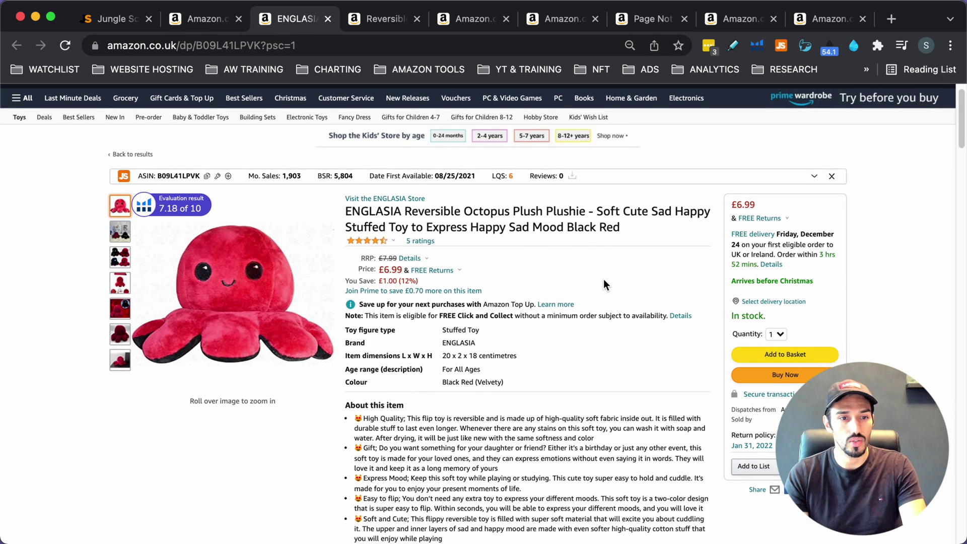
mouse_move(112, 237)
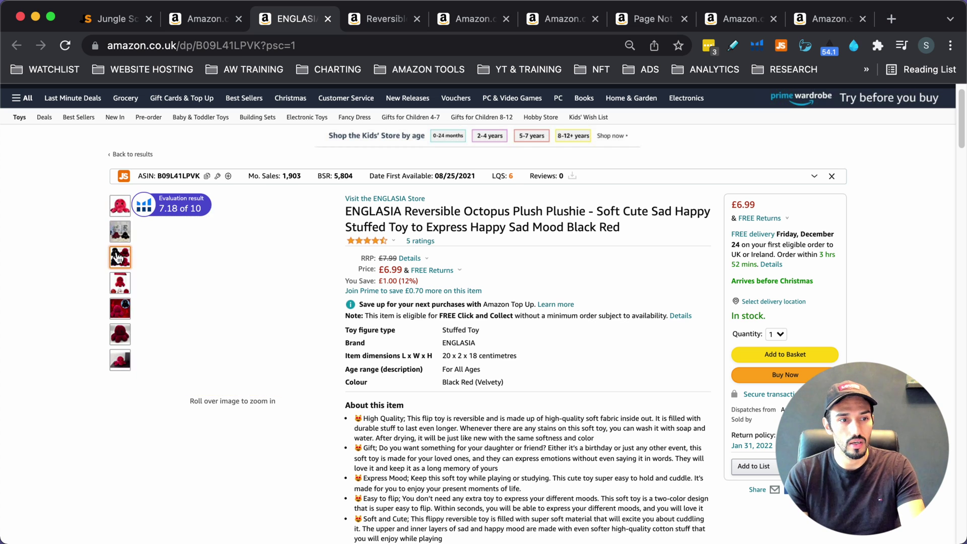
mouse_move(112, 309)
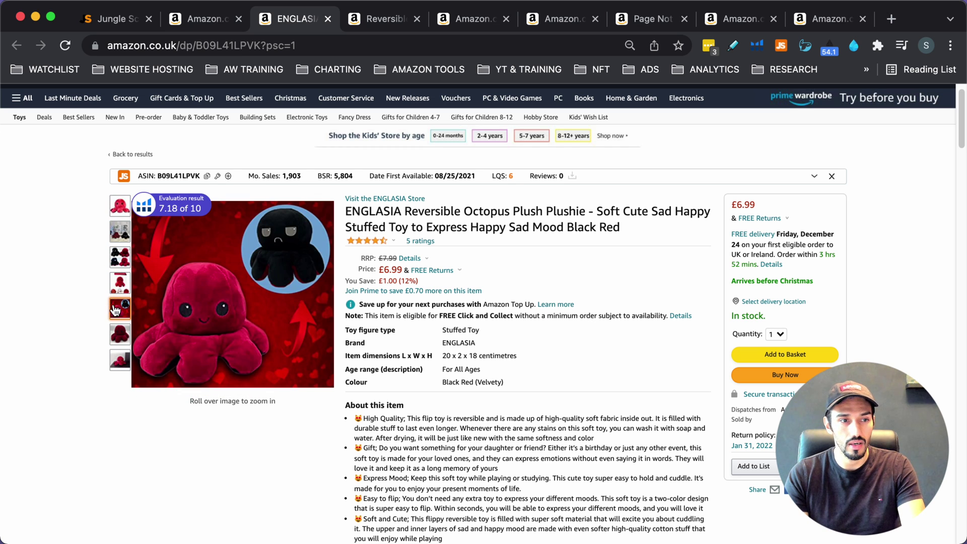
mouse_move(120, 360)
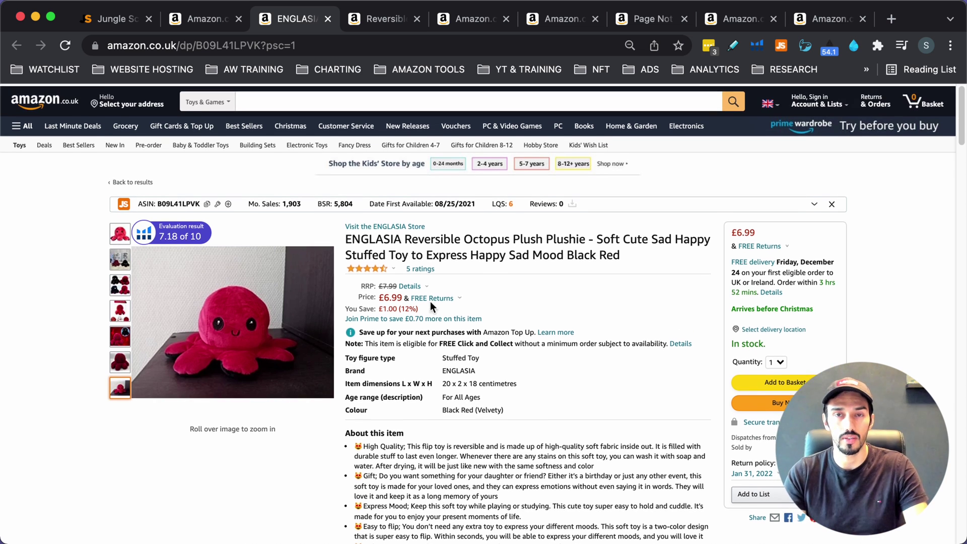
key(ctrl+Tab)
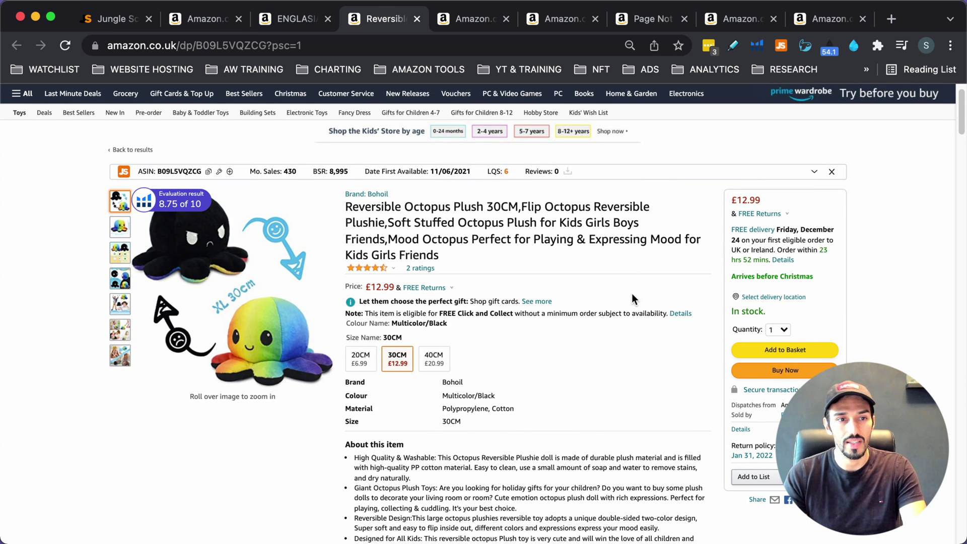
- Highlight 'Reversible' in the Bohoil octopus plush title and scroll down the listing
drag(608, 206, 672, 213)
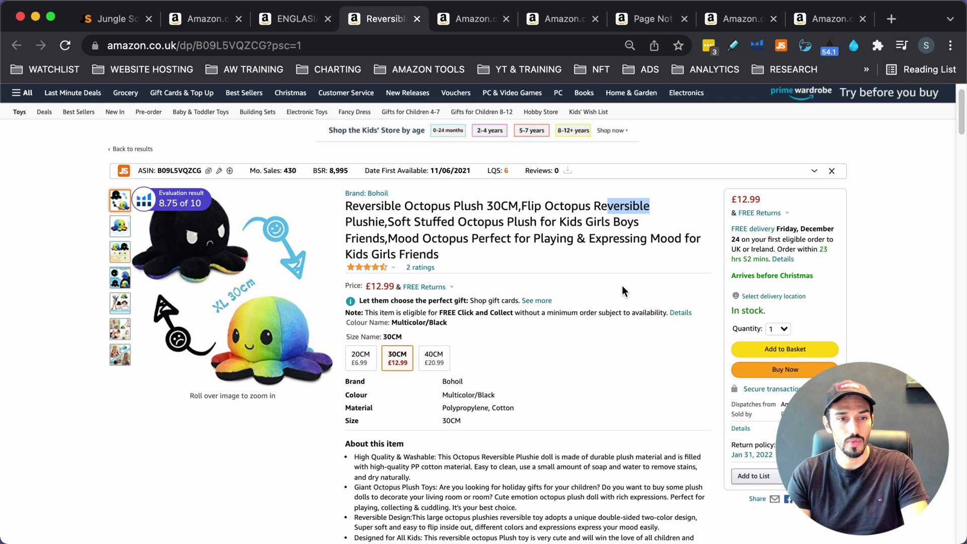
scroll(622, 286, down, 1)
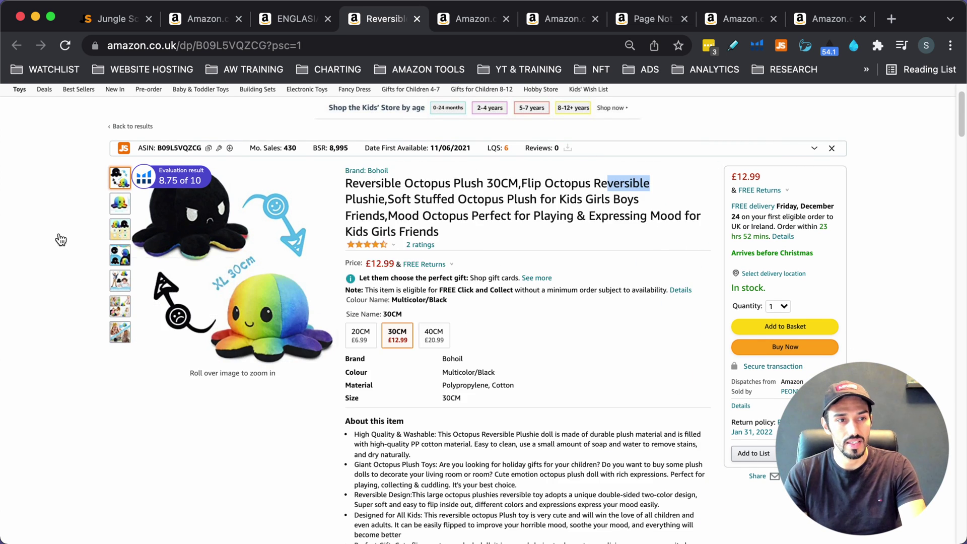